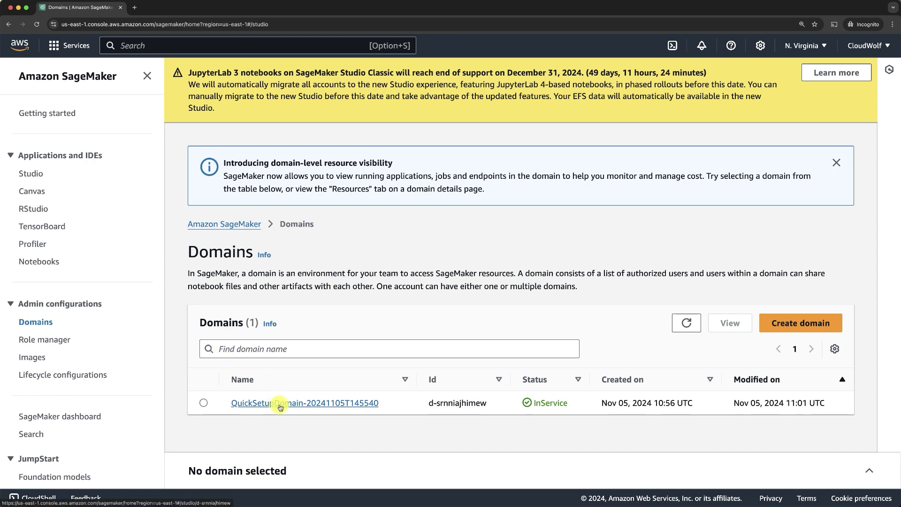
Launch SageMaker Canvas for the default user profile of the QuickSetupDomain-20241105T145540 domain.
click(74, 80)
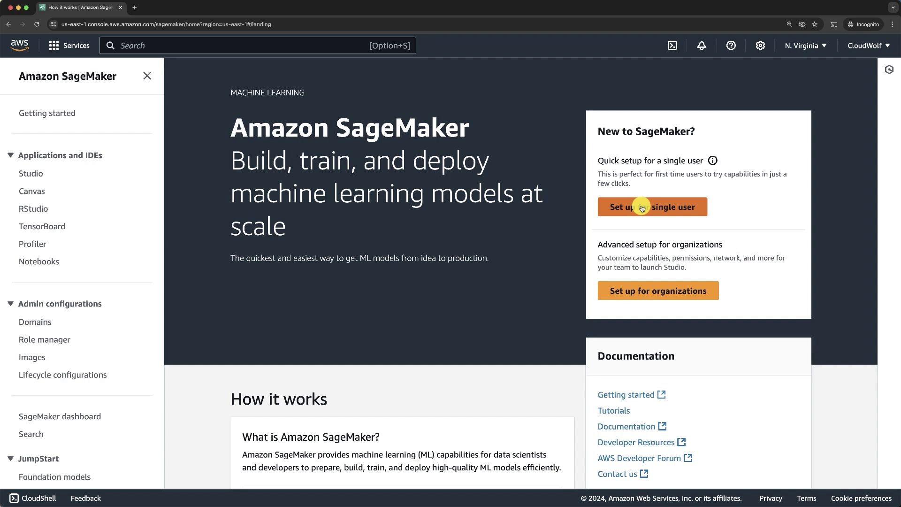
click(35, 322)
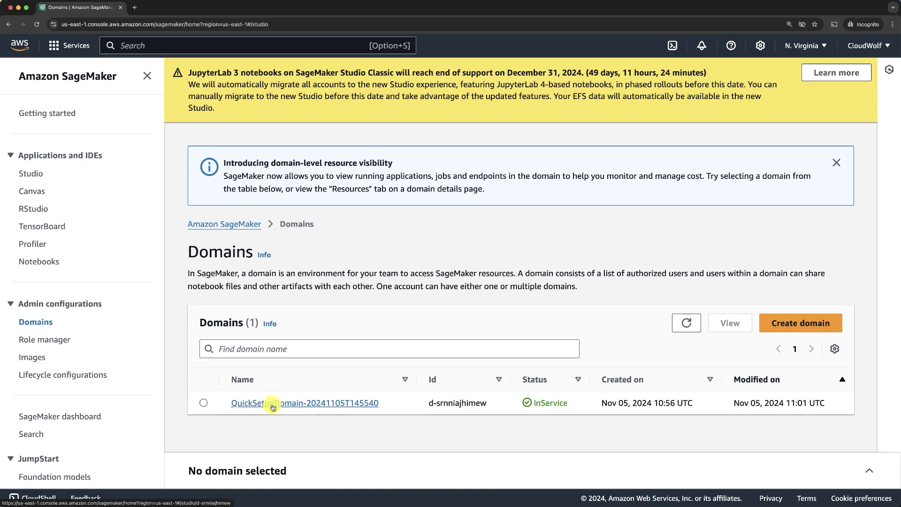
click(272, 404)
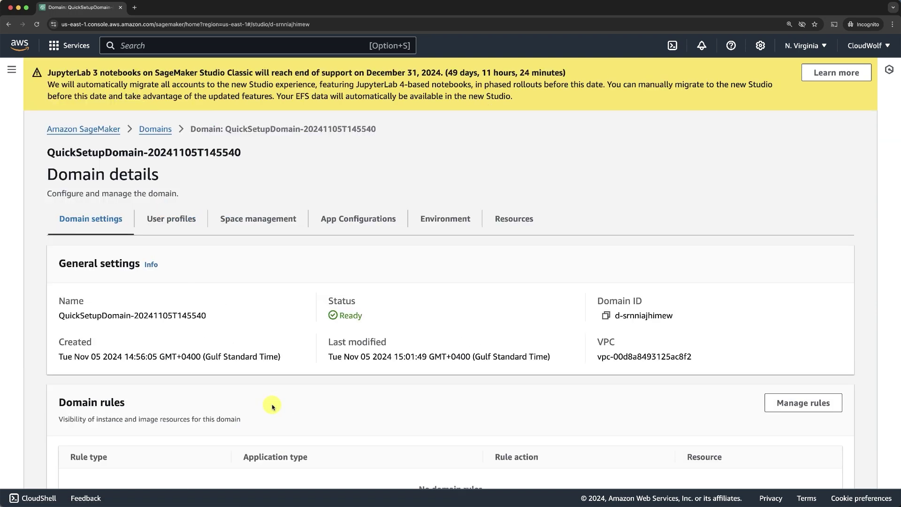
click(173, 220)
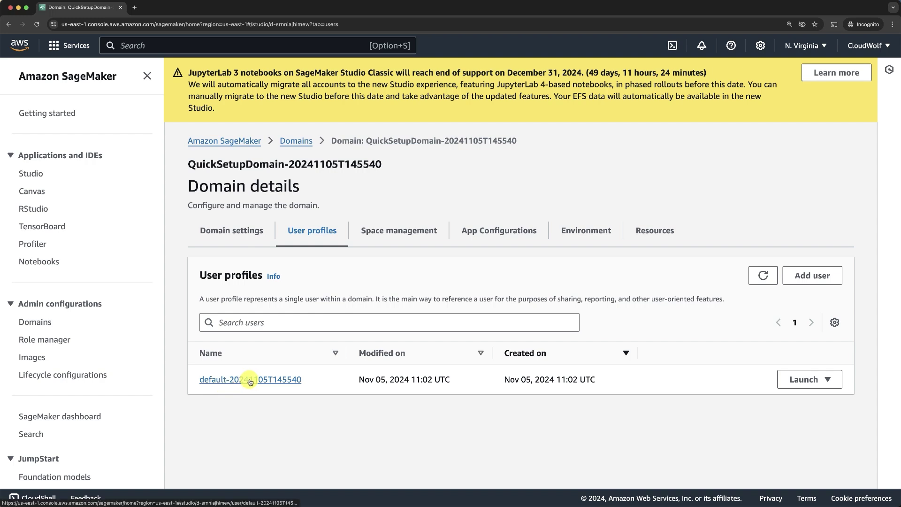
click(803, 384)
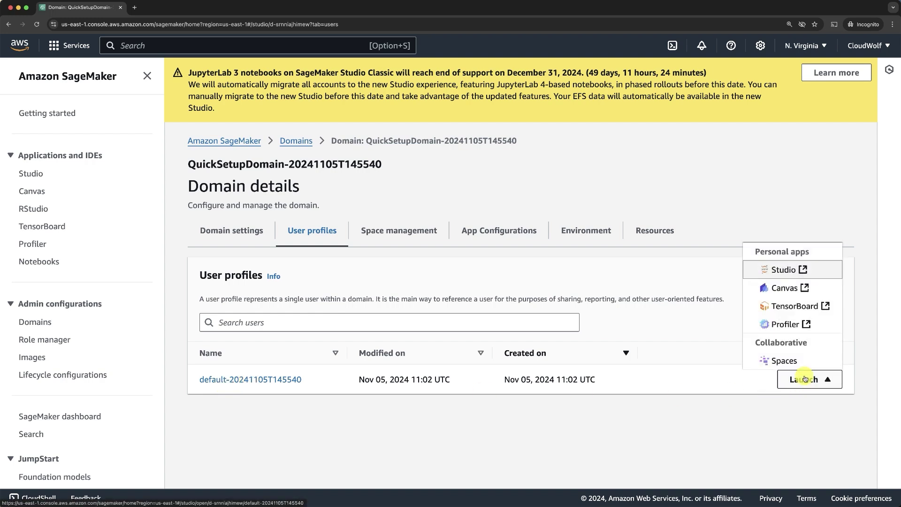
click(781, 288)
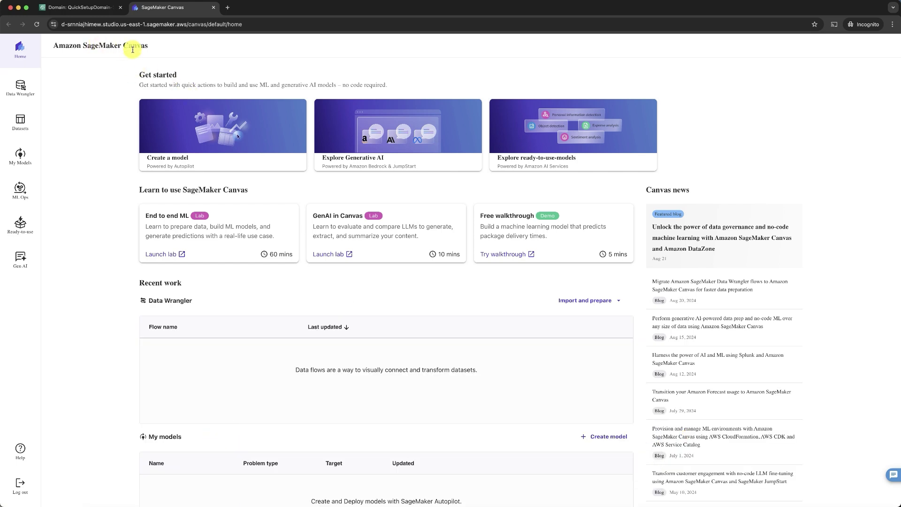
Create a new predictive analysis model named Classification Model in My models.
click(19, 155)
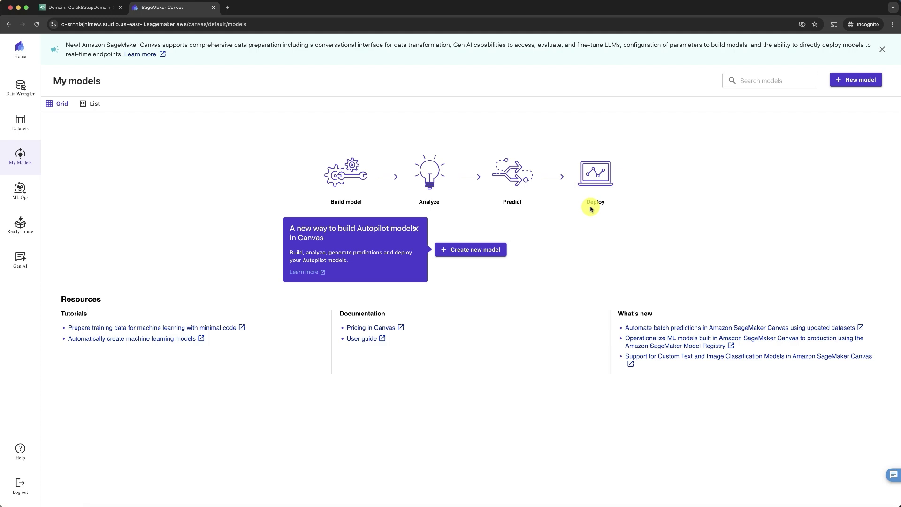
click(467, 254)
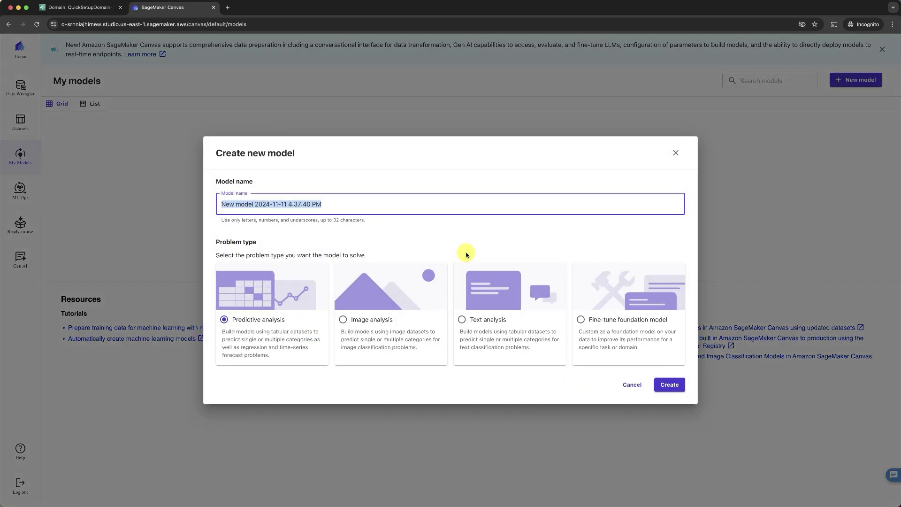
text(Classification Model)
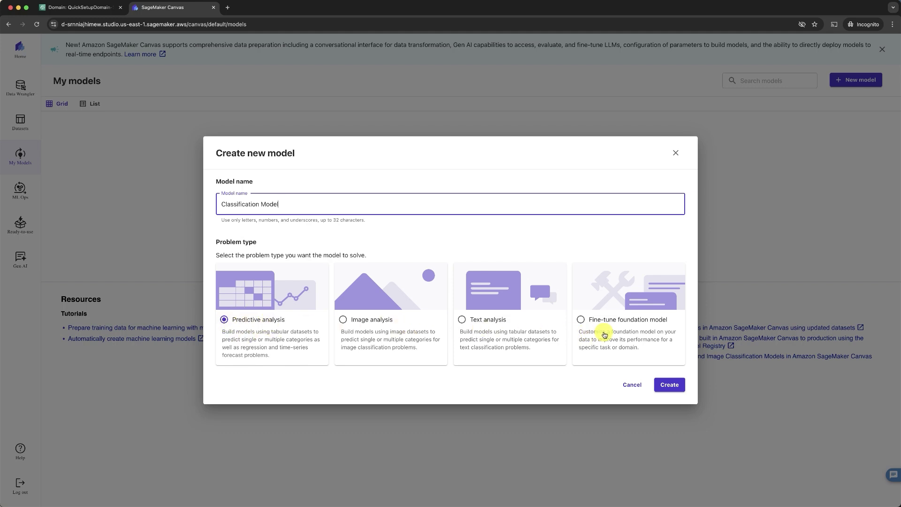
click(666, 384)
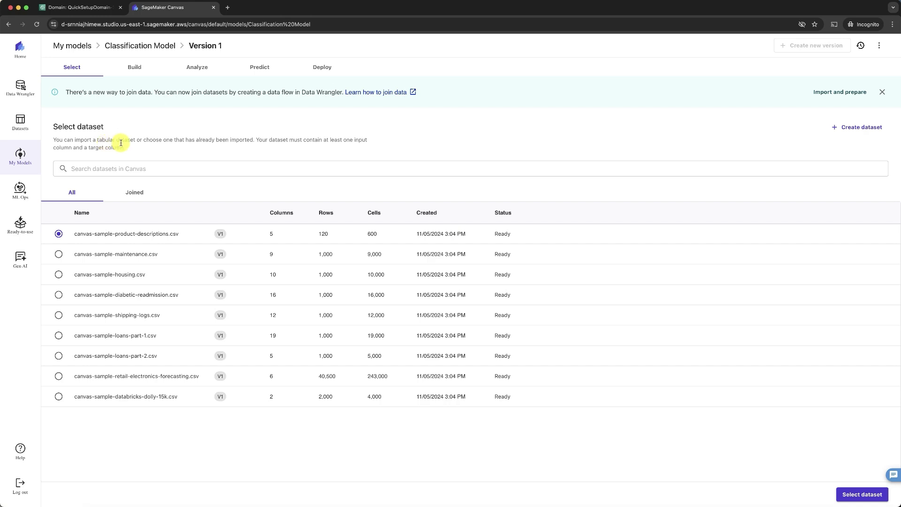
Create a tabular dataset named Classification Data and choose Amazon S3 as its data source.
click(846, 131)
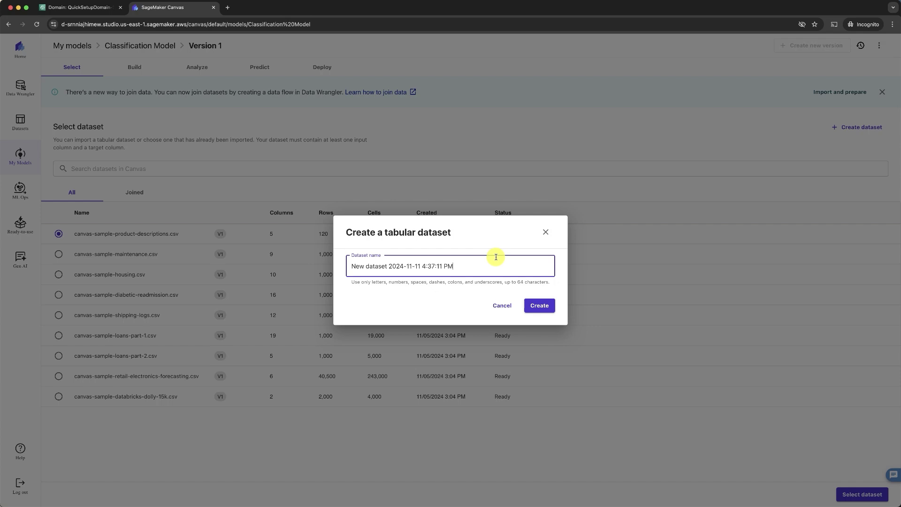
key(super+a)
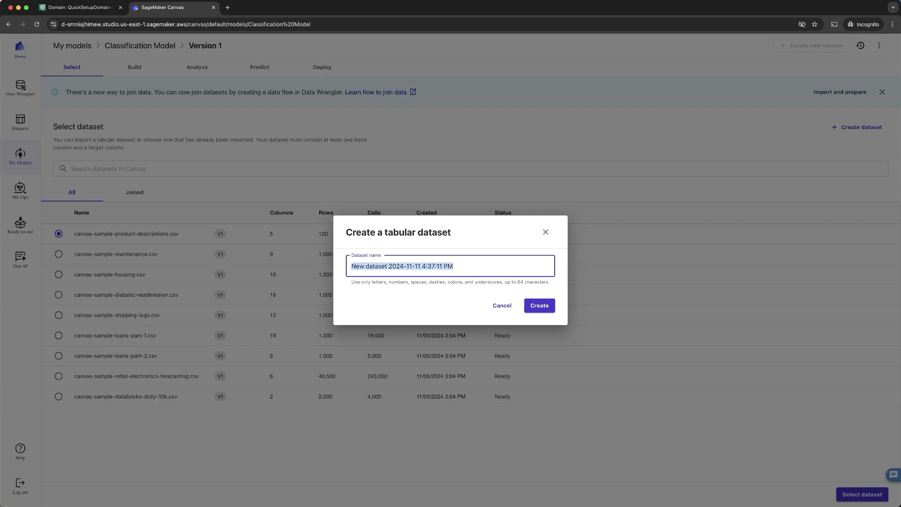
text(Classification Data)
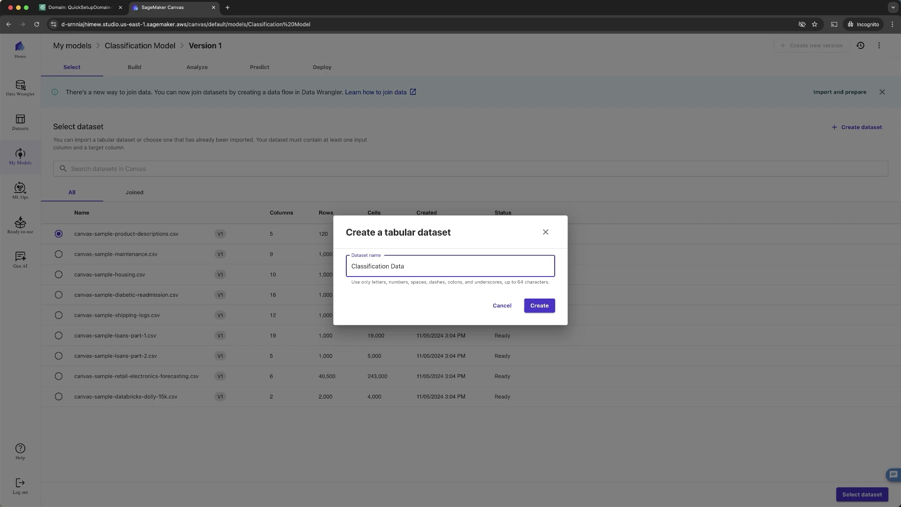
click(539, 305)
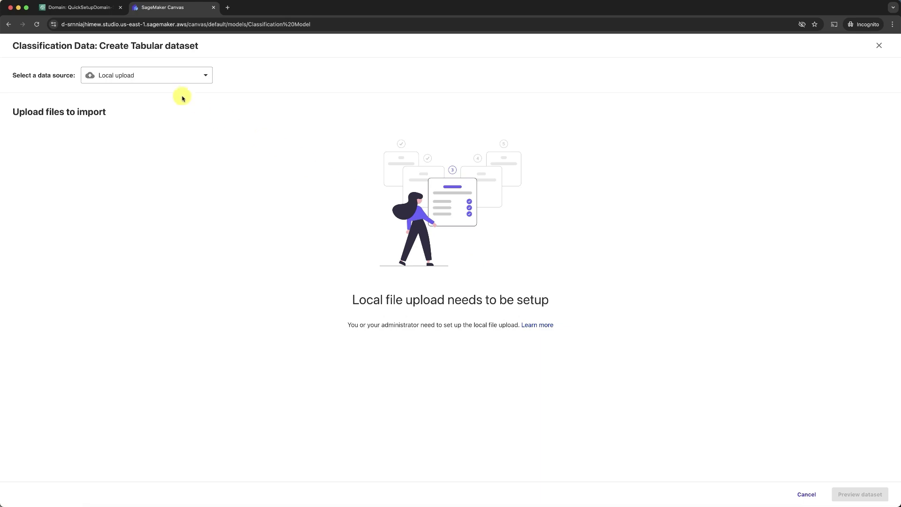
click(178, 78)
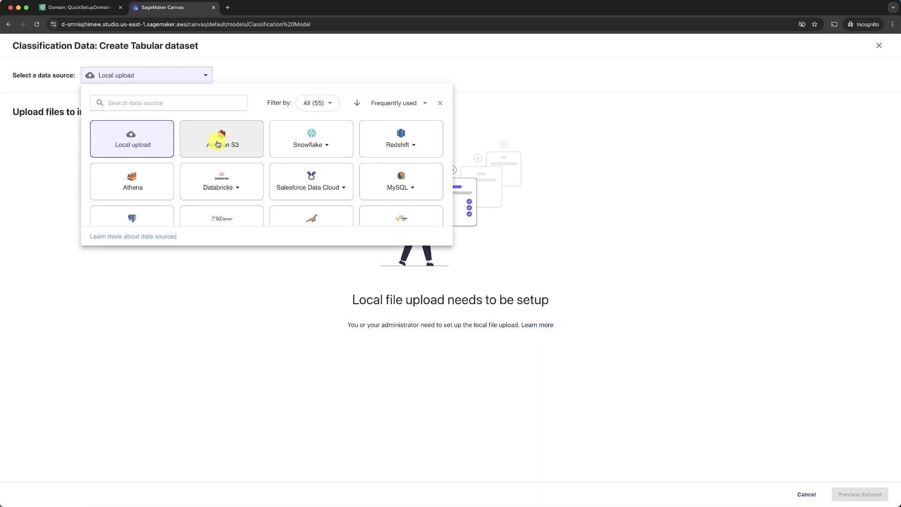
click(218, 144)
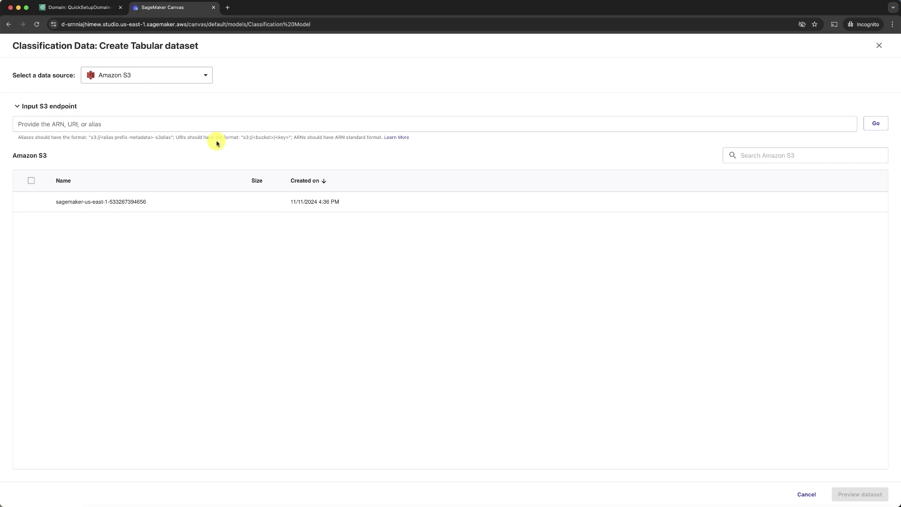
Switch to the AWS console, search for S3 and open the S3 service in a separate browser tab.
click(91, 8)
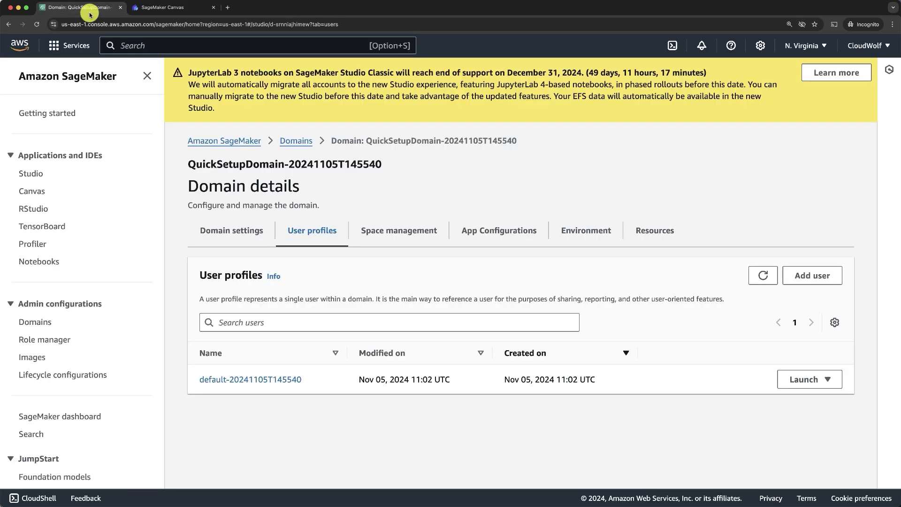
click(146, 47)
text(S3)
right_click(284, 133)
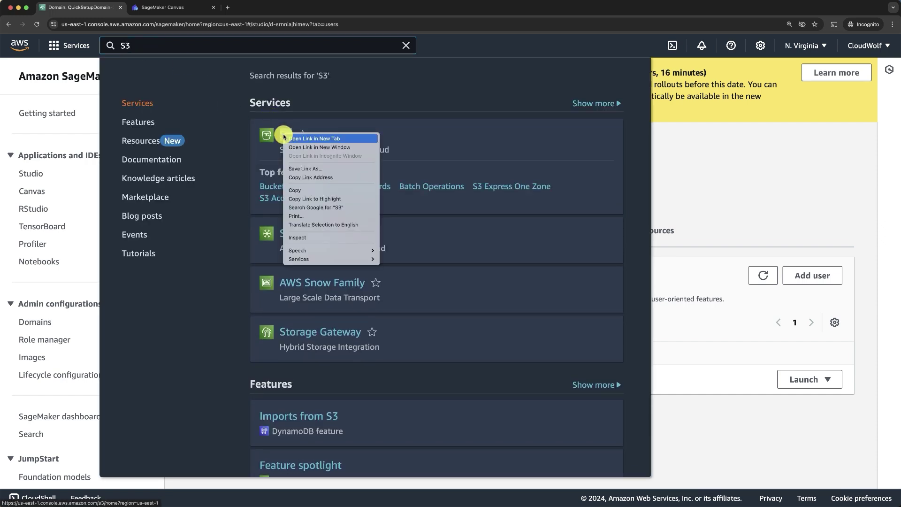
click(294, 139)
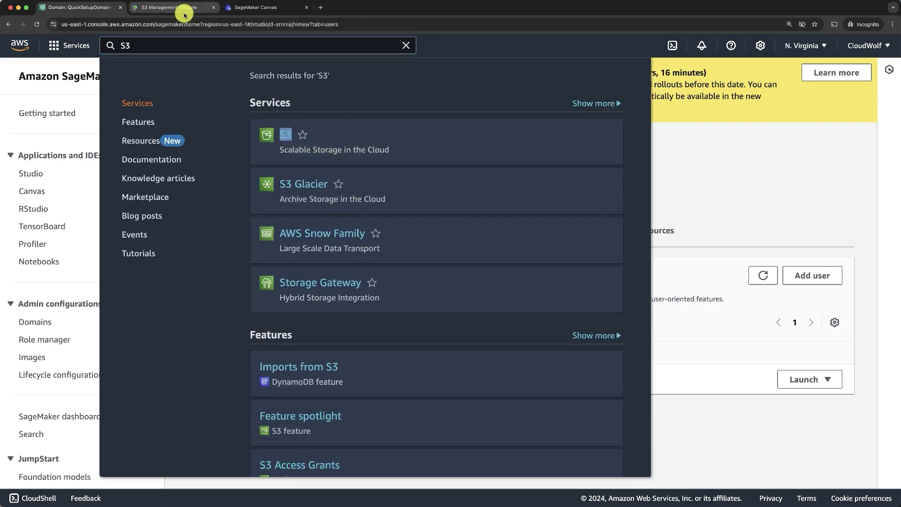
click(182, 14)
Create a general purpose S3 bucket named sagemaker-data-759827398 with the default settings.
click(803, 221)
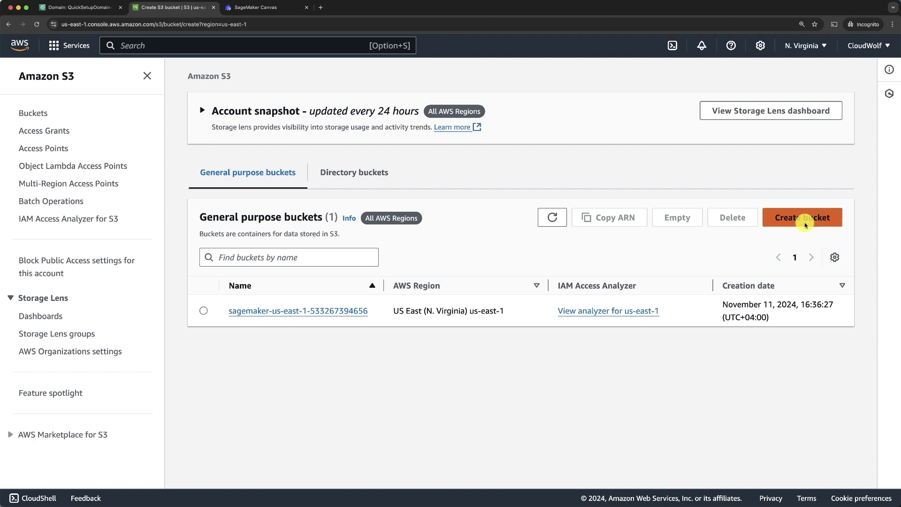
click(205, 337)
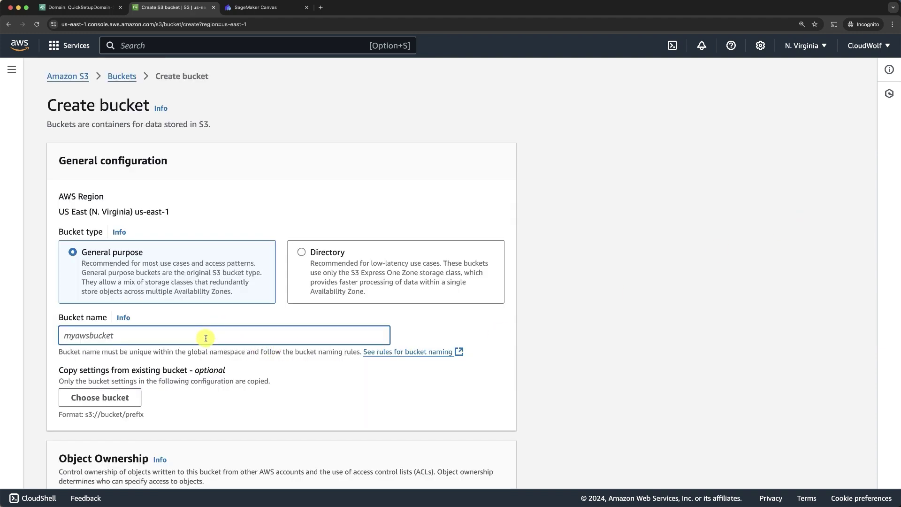
text(sag)
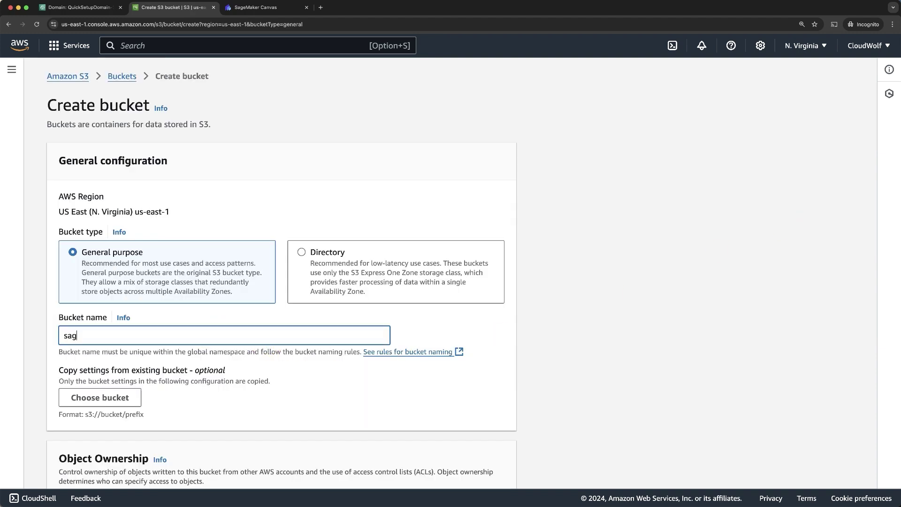
text(emaker-data-759827398)
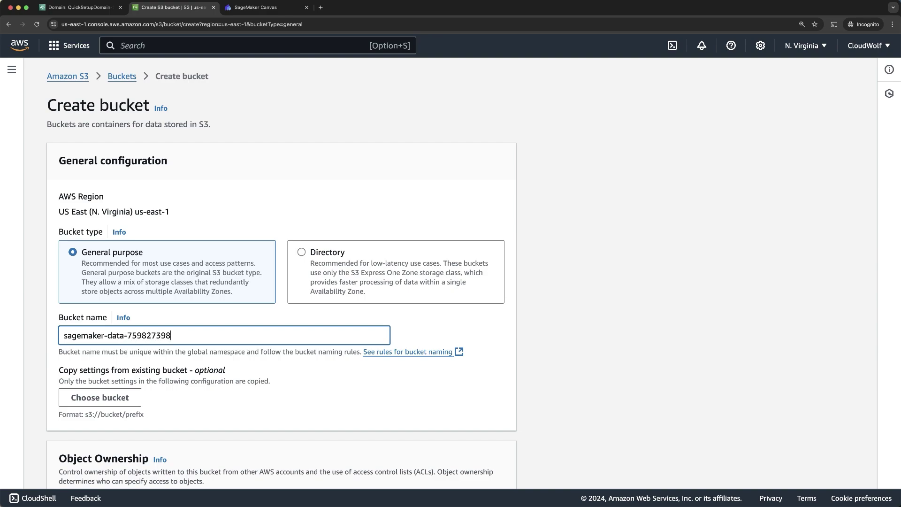
scroll(281, 273, down, 20)
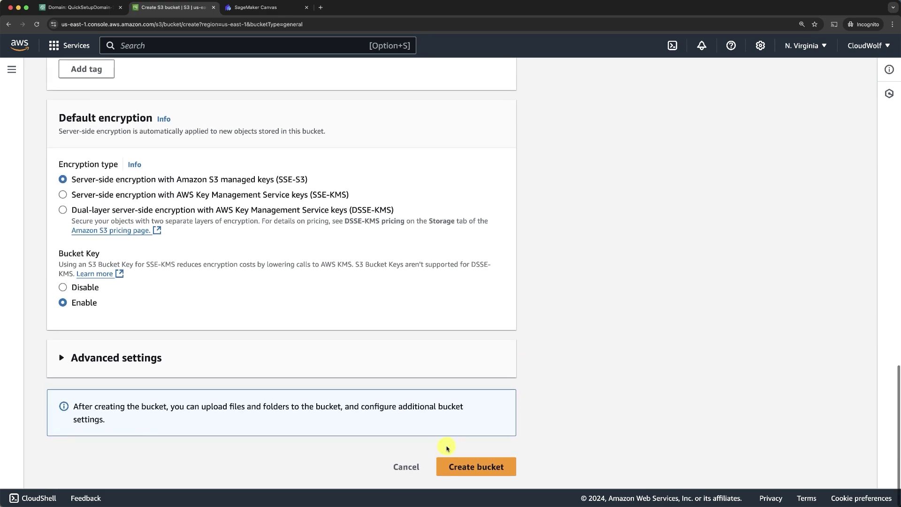
click(466, 465)
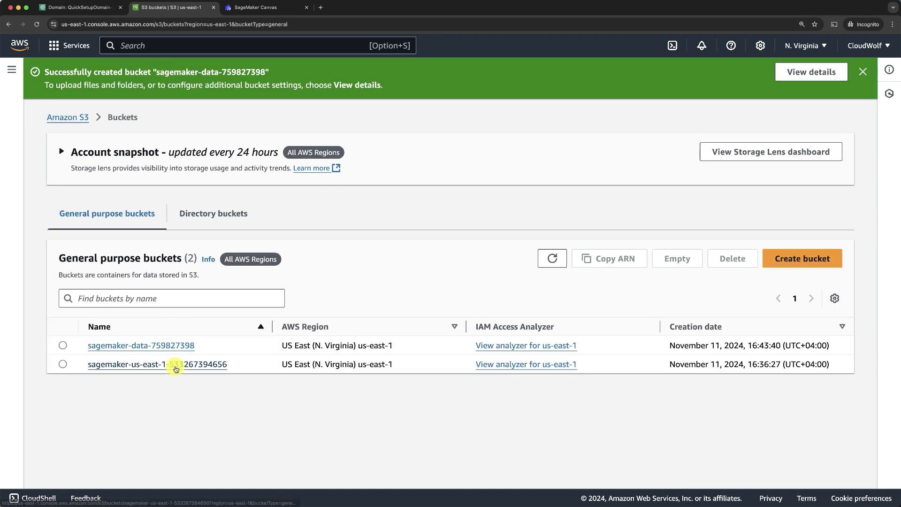
Upload data.csv from the AWS CAIP > Amazon SageMaker folder on the Desktop to the sagemaker-data-759827398 bucket and close the upload status.
click(127, 348)
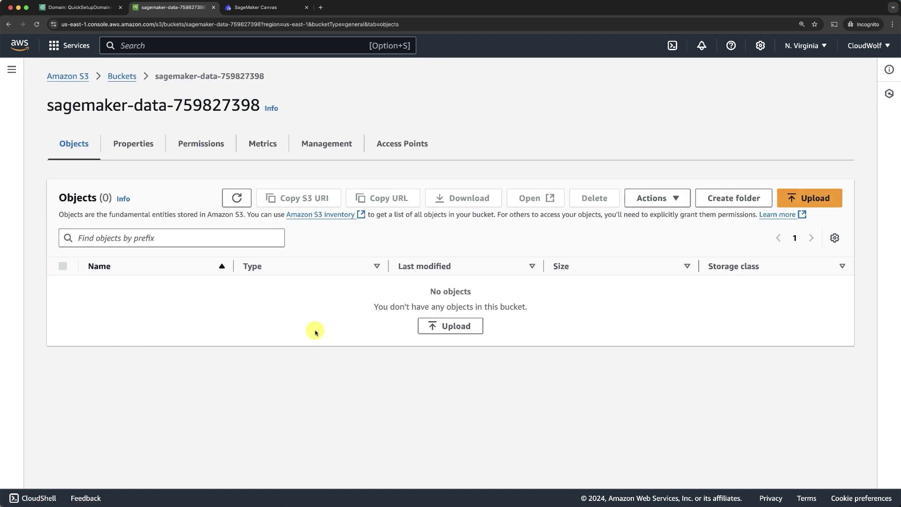
click(453, 327)
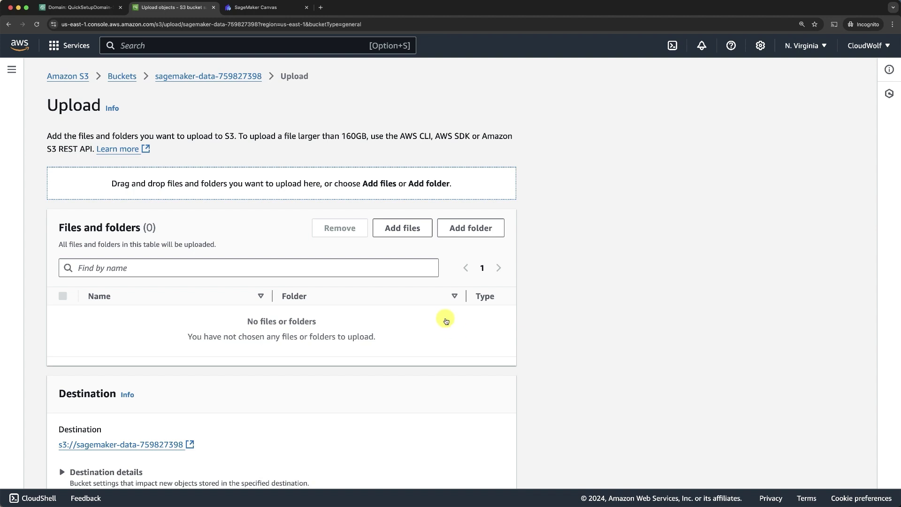
click(415, 230)
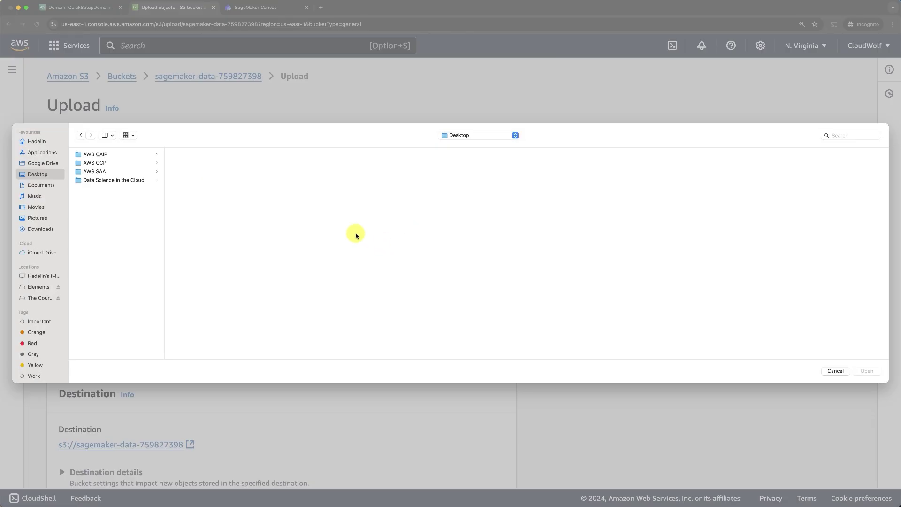
click(108, 154)
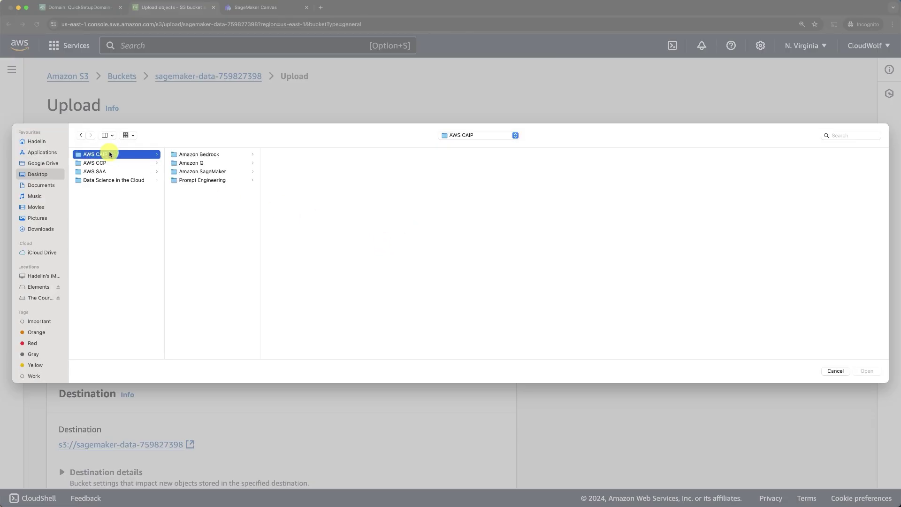
click(200, 171)
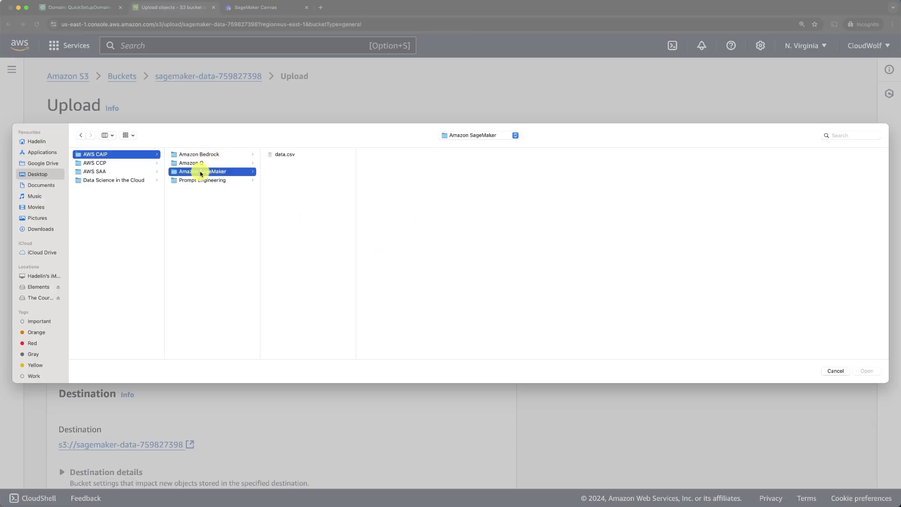
click(287, 154)
click(867, 371)
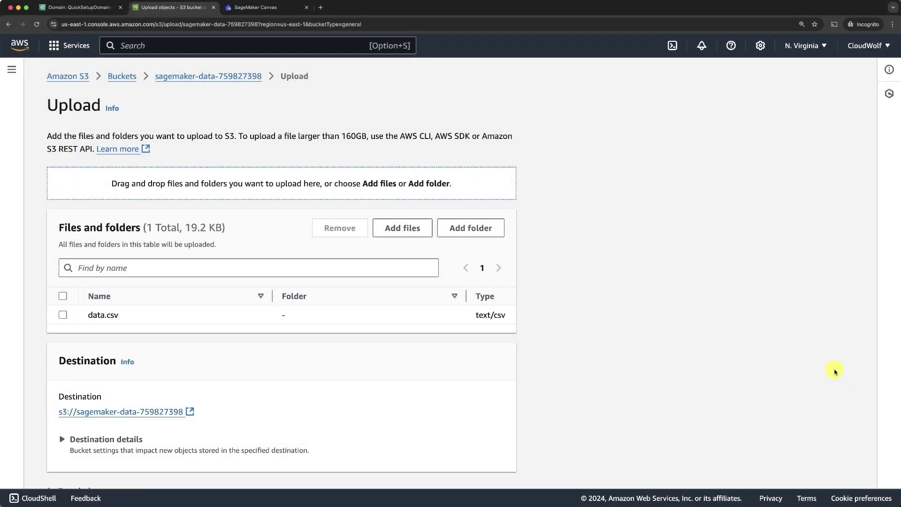
scroll(589, 362, down, 5)
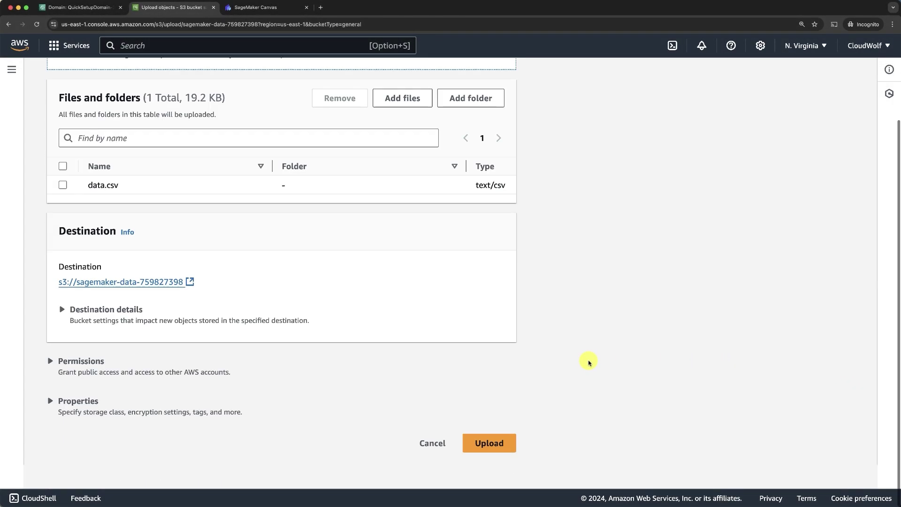
click(492, 465)
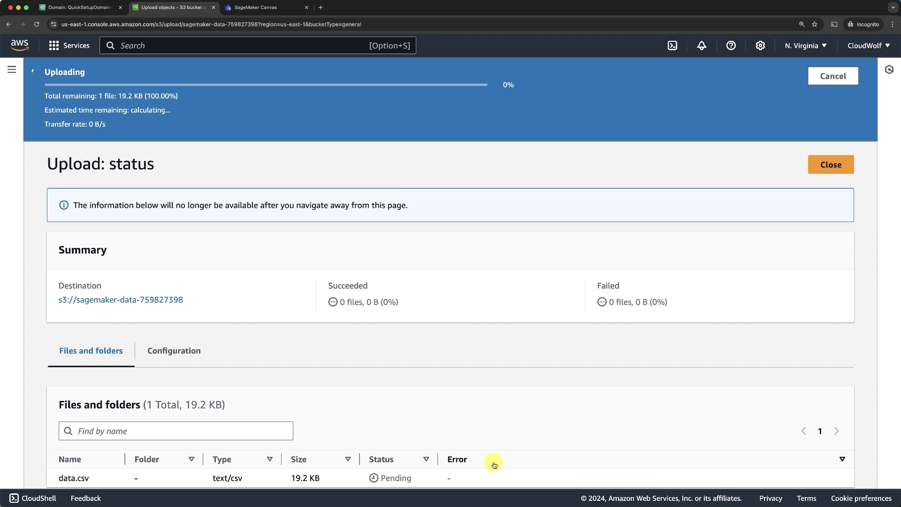
click(826, 122)
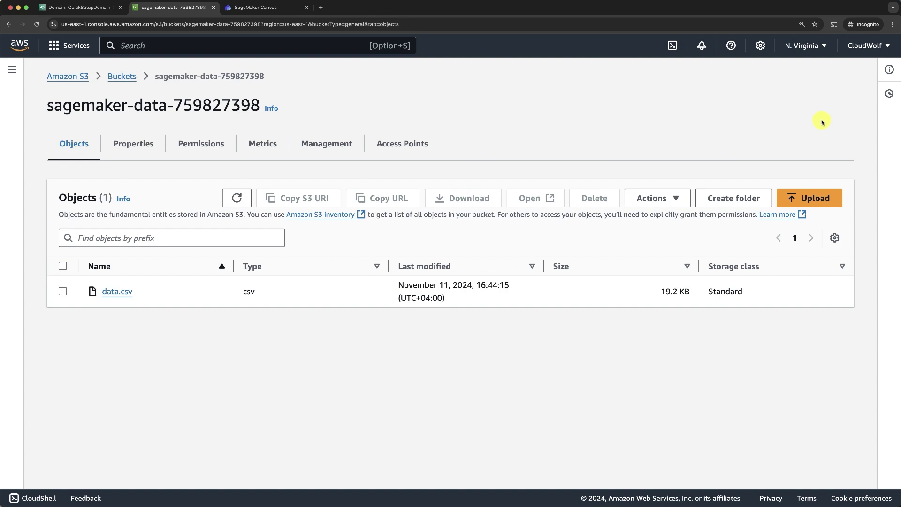
Return to SageMaker Canvas and load data.csv from the sagemaker-data-759827398 bucket into the dataset import preview.
click(257, 8)
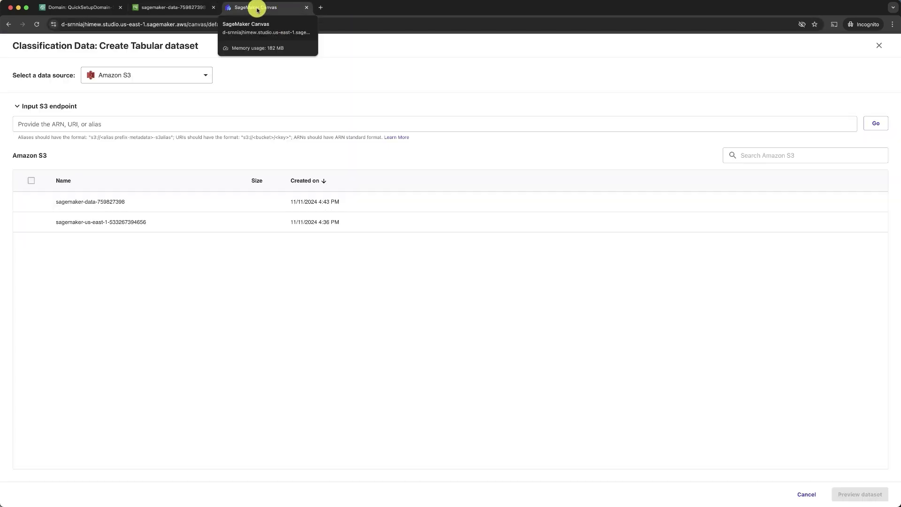
click(85, 203)
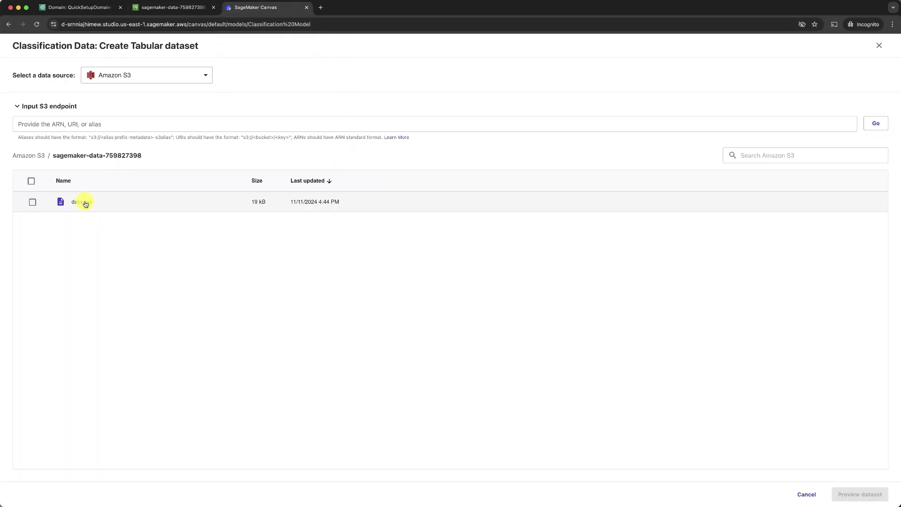
click(33, 203)
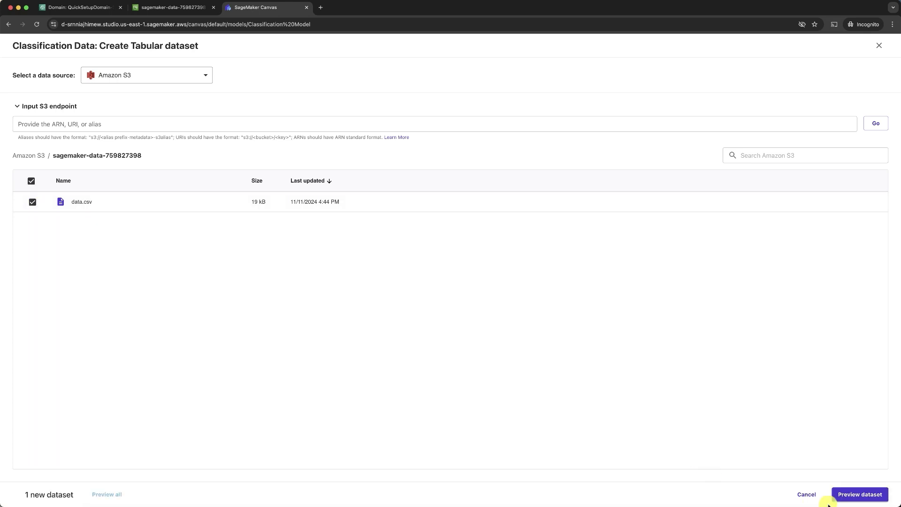
click(859, 495)
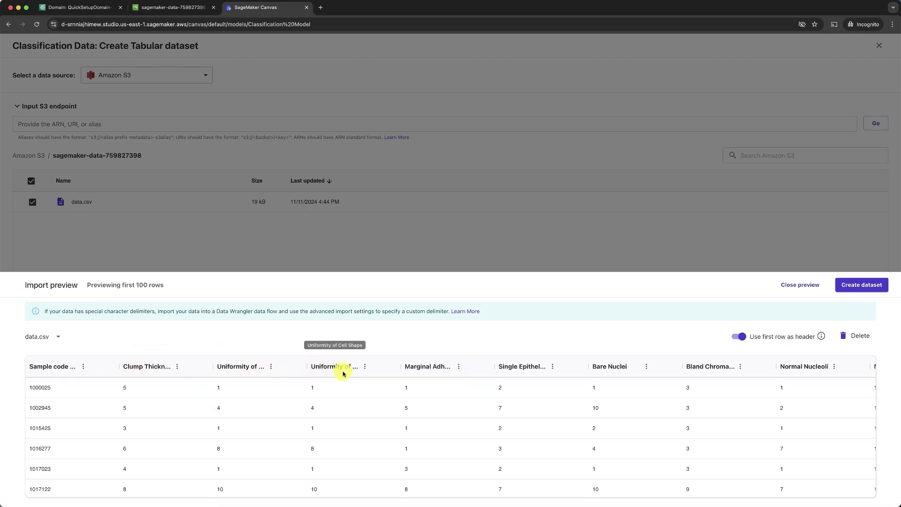
Look through the previewed rows and the Class column of data.csv, and create the dataset.
scroll(628, 414, right, 4)
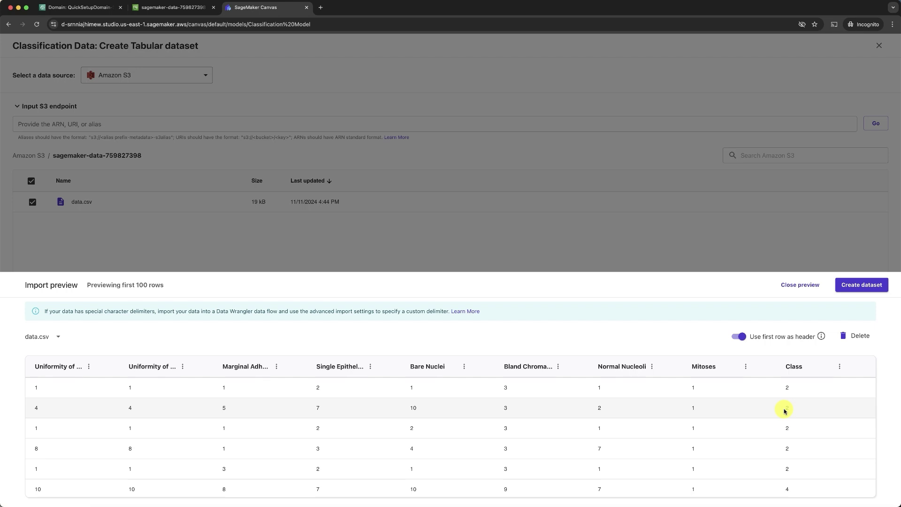
scroll(785, 411, down, 2)
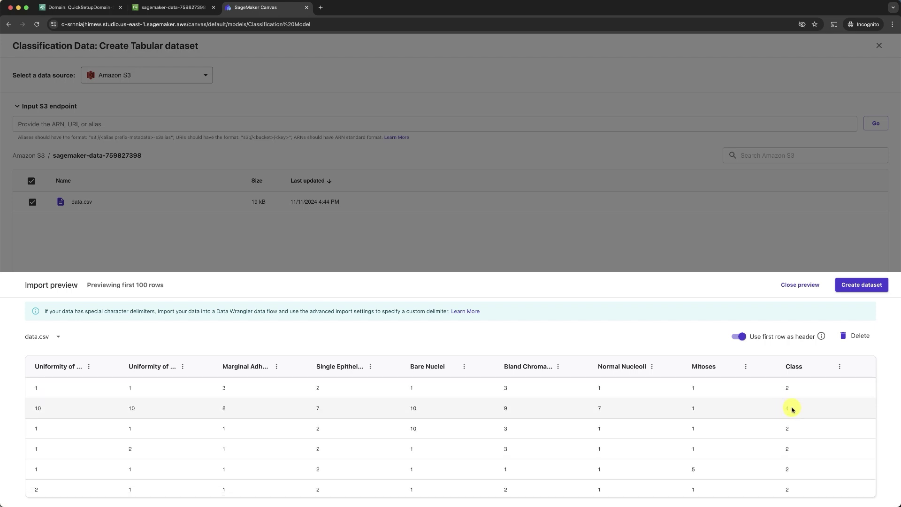
scroll(804, 411, down, 2)
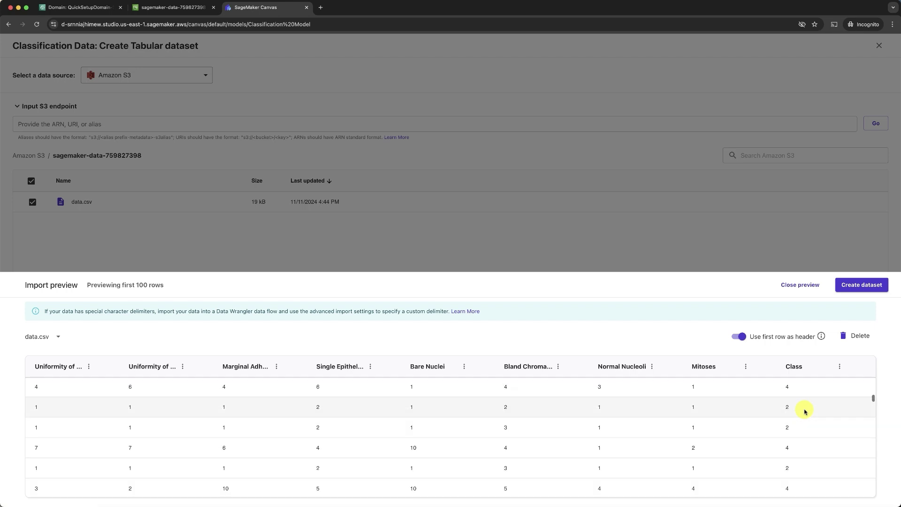
scroll(804, 411, down, 2)
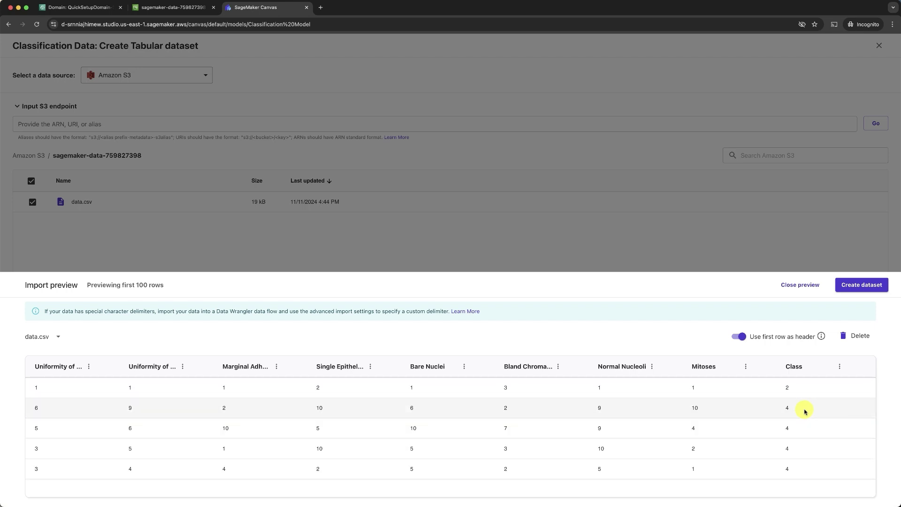
click(859, 287)
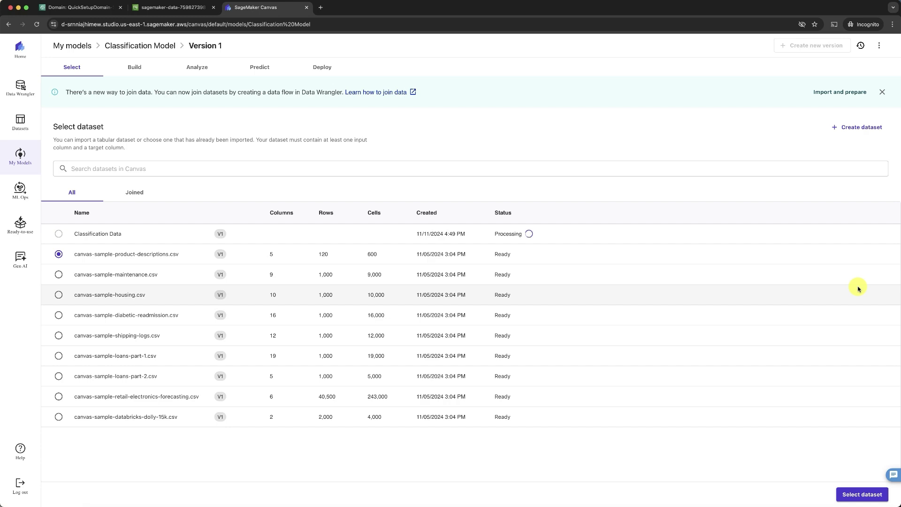
Use the Classification Data dataset for the model and set Class as the target column to predict.
click(59, 236)
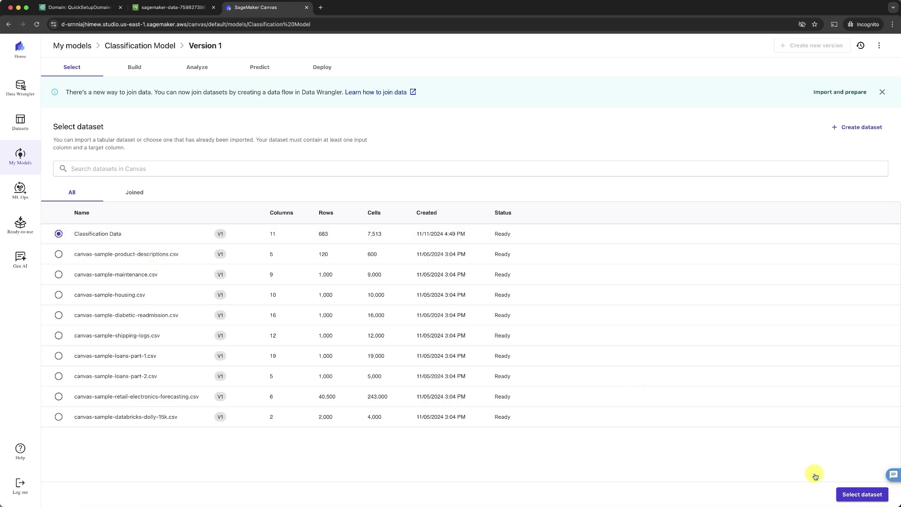
click(865, 494)
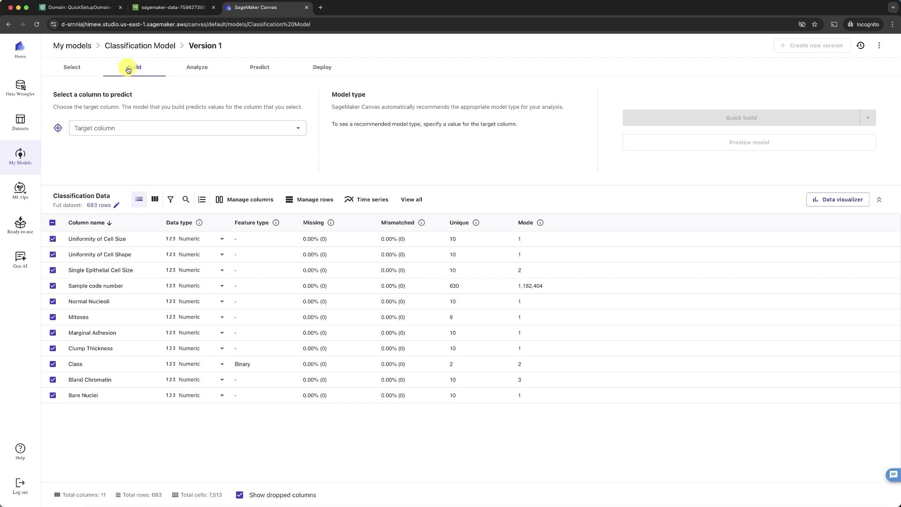
click(299, 132)
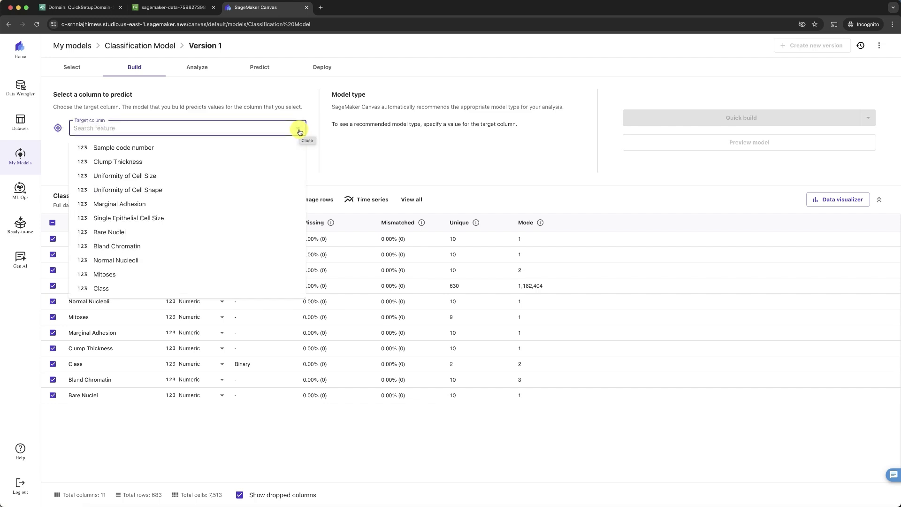
click(105, 288)
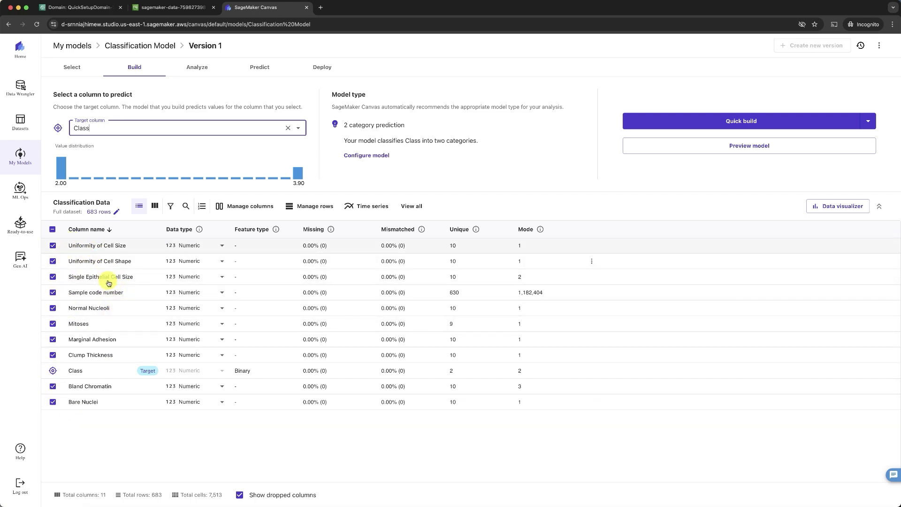
Open the model configuration and set the objective metric to Accuracy.
click(365, 157)
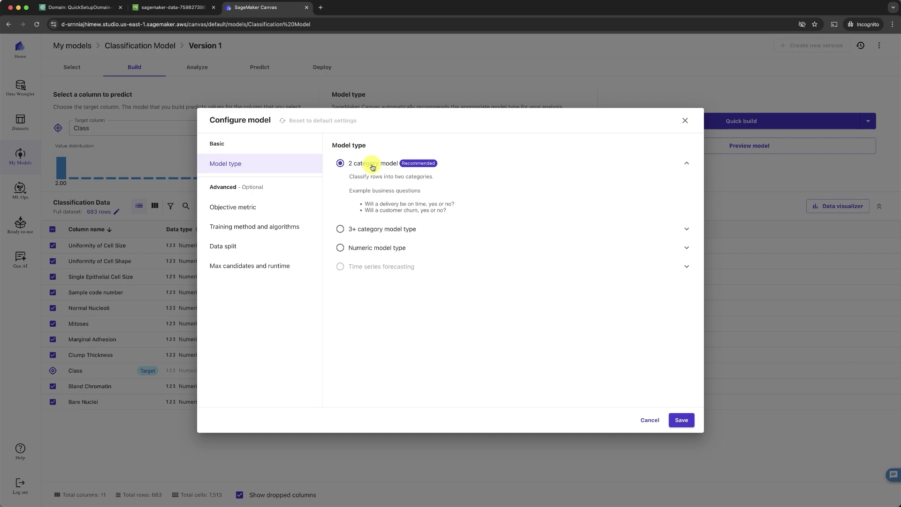
click(252, 208)
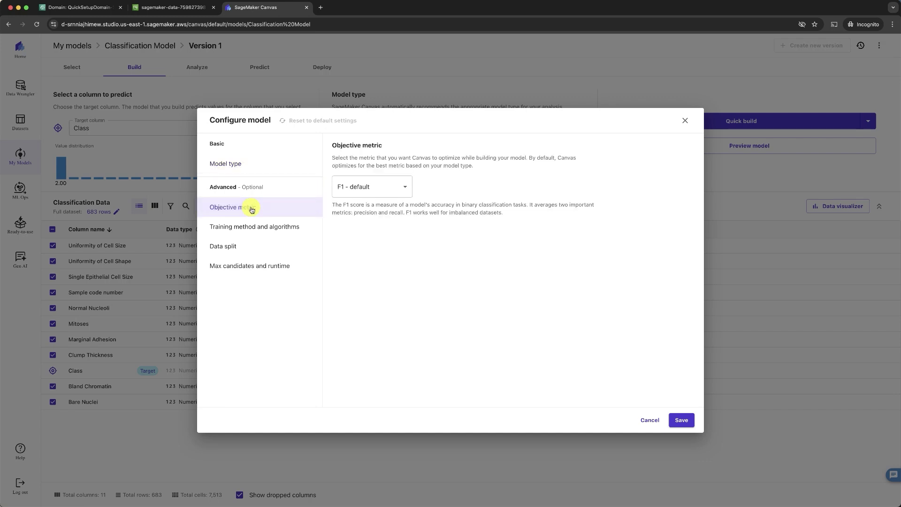
click(380, 191)
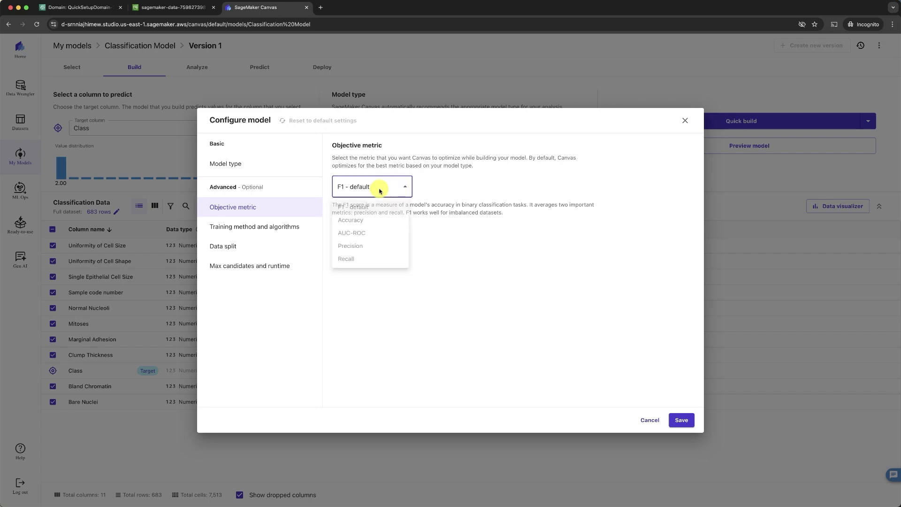
click(356, 224)
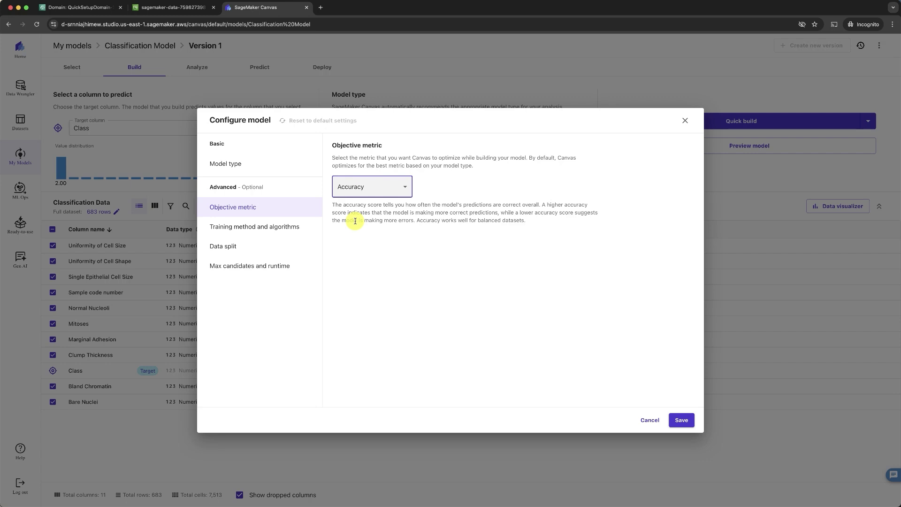
Try the Ensemble training method, look through its available algorithms, and restore the Auto training method.
click(246, 230)
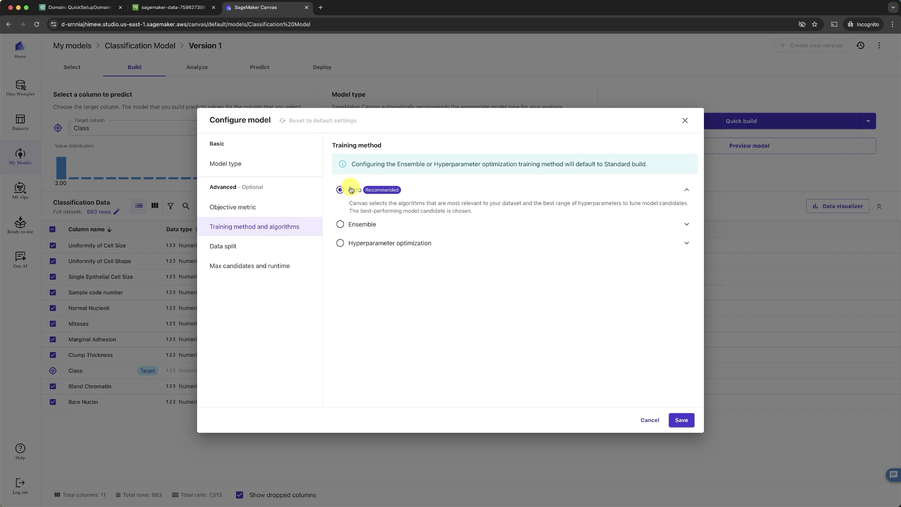
click(339, 226)
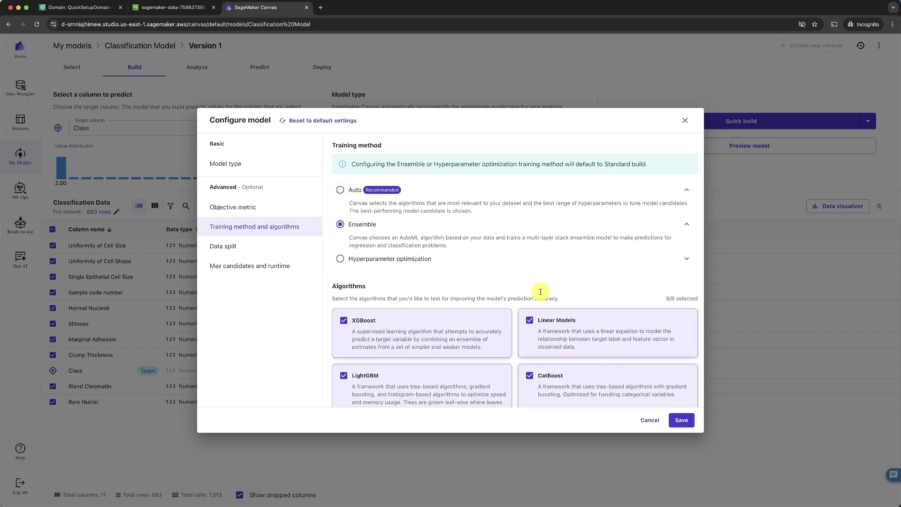
scroll(546, 281, down, 3)
scroll(496, 339, down, 3)
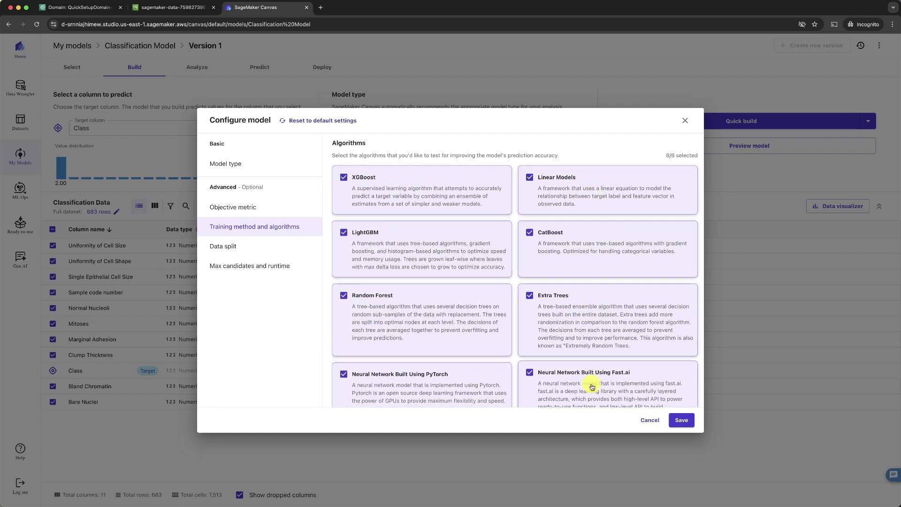
scroll(592, 386, down, 2)
scroll(591, 386, up, 5)
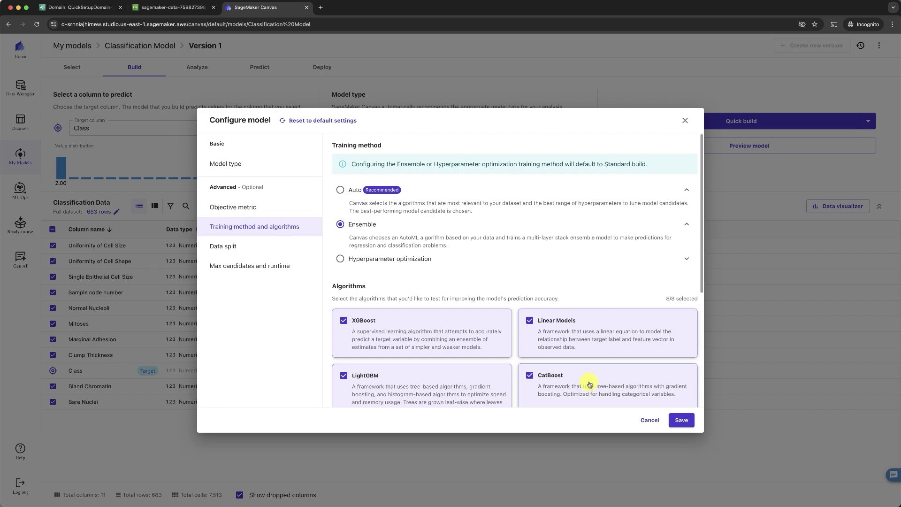
click(339, 194)
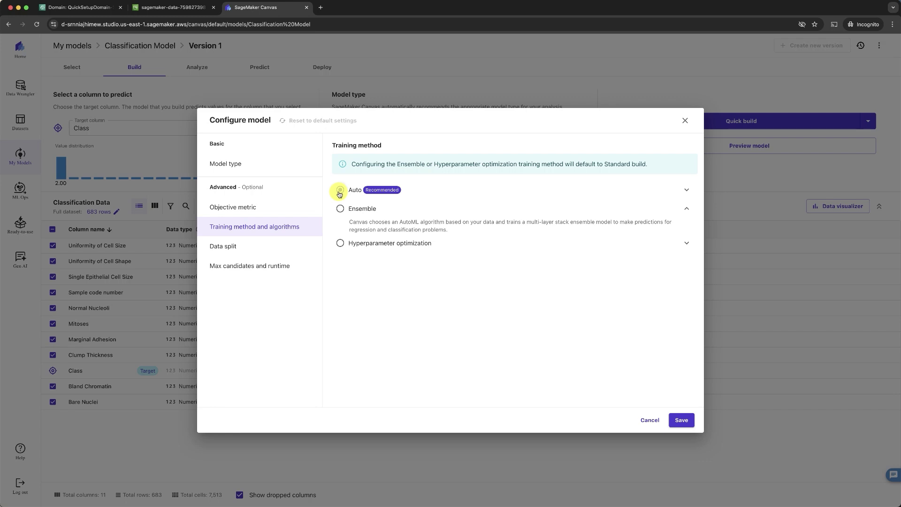
Review the data split and the max candidates and runtime settings, and save the model configuration.
click(231, 247)
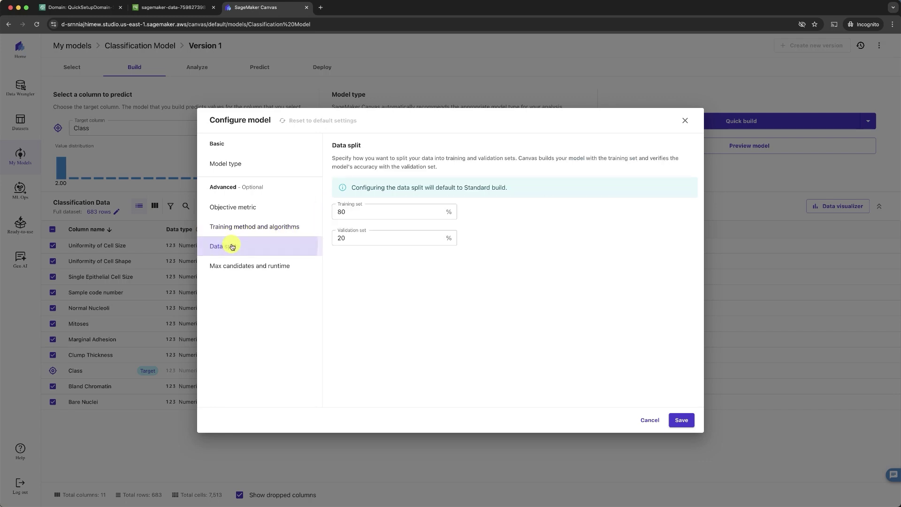
click(362, 215)
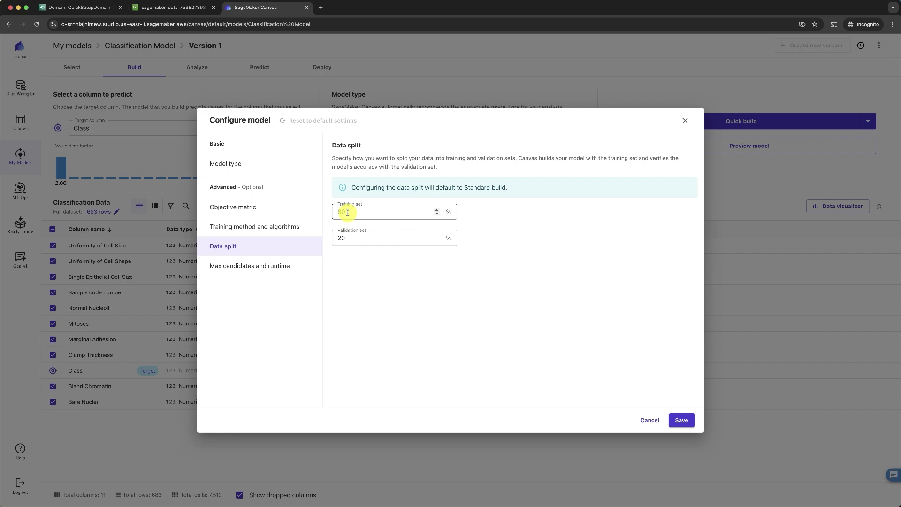
click(341, 238)
click(347, 211)
click(354, 250)
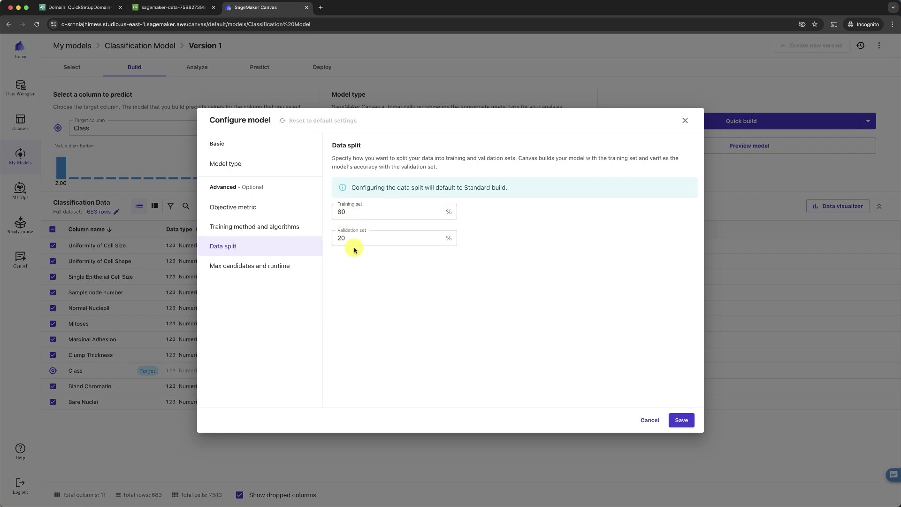
click(271, 265)
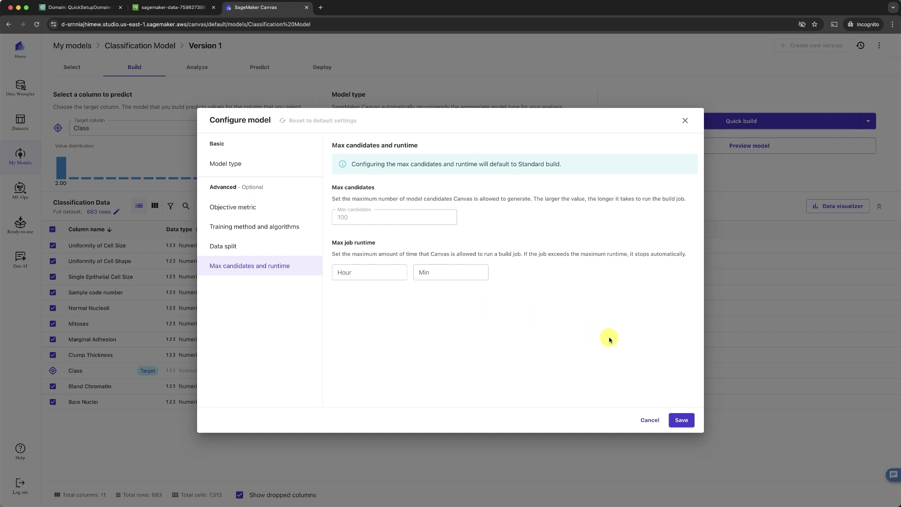
click(681, 420)
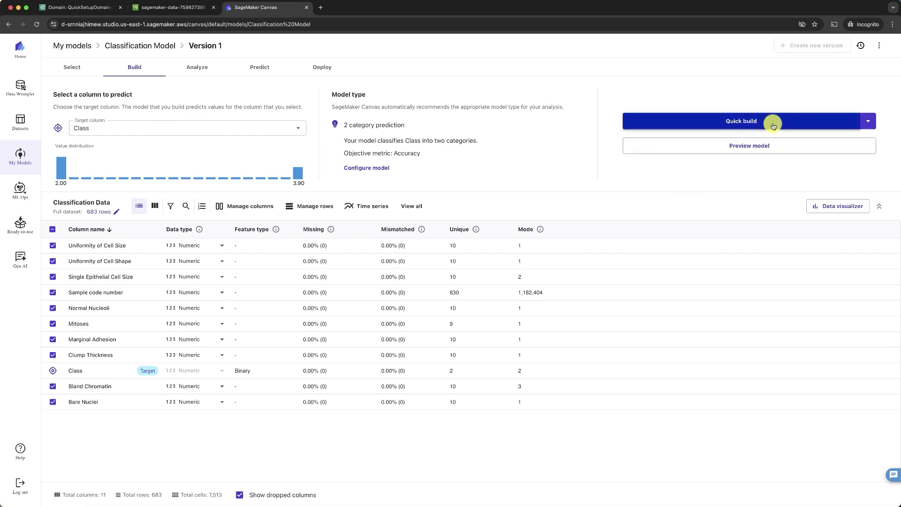
Choose the Quick build option and start building the classification model.
click(869, 121)
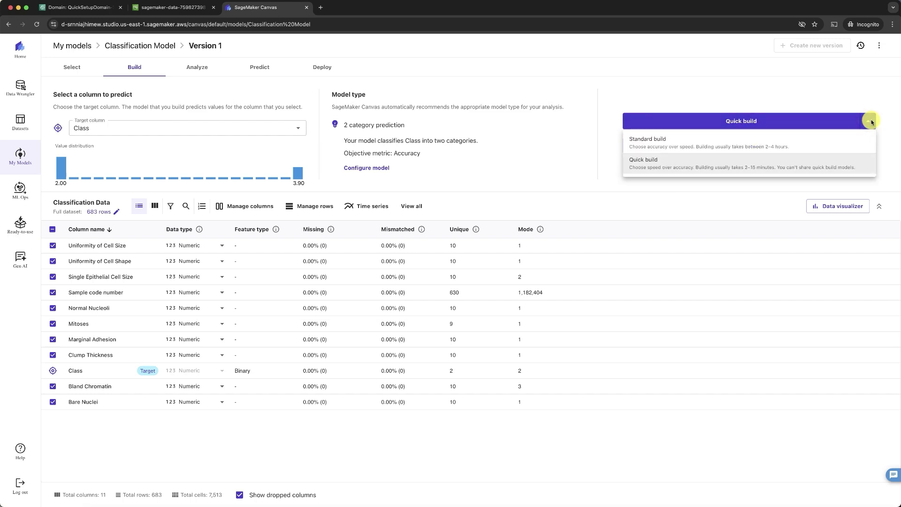
click(747, 171)
click(746, 123)
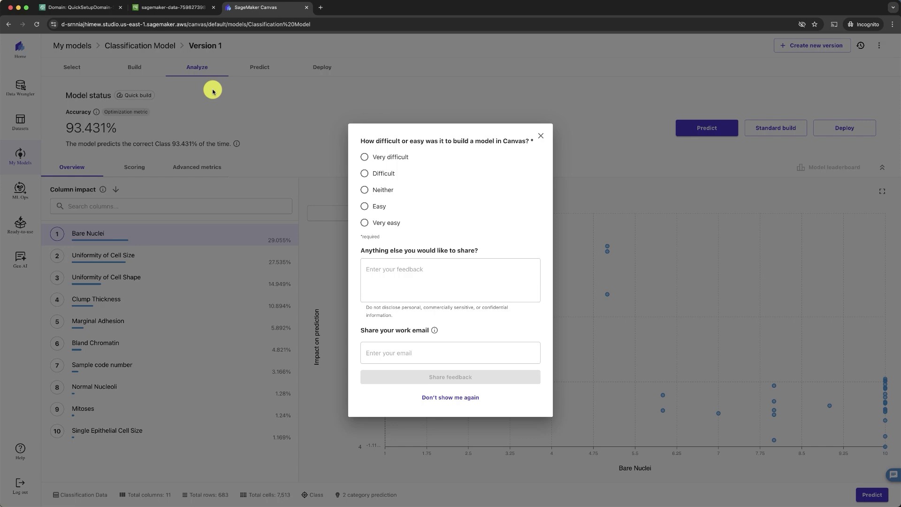
Dismiss the feedback survey and examine the model's scoring, advanced metrics and confusion matrix.
click(539, 136)
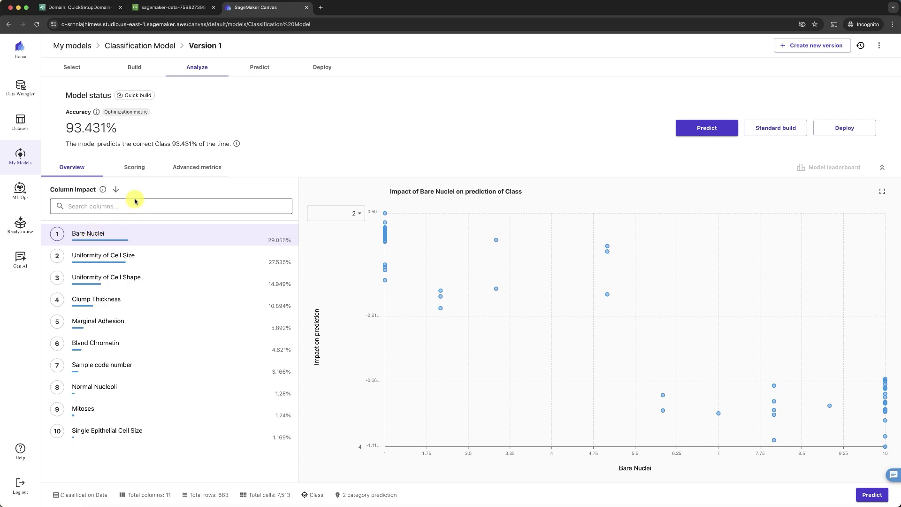
click(134, 170)
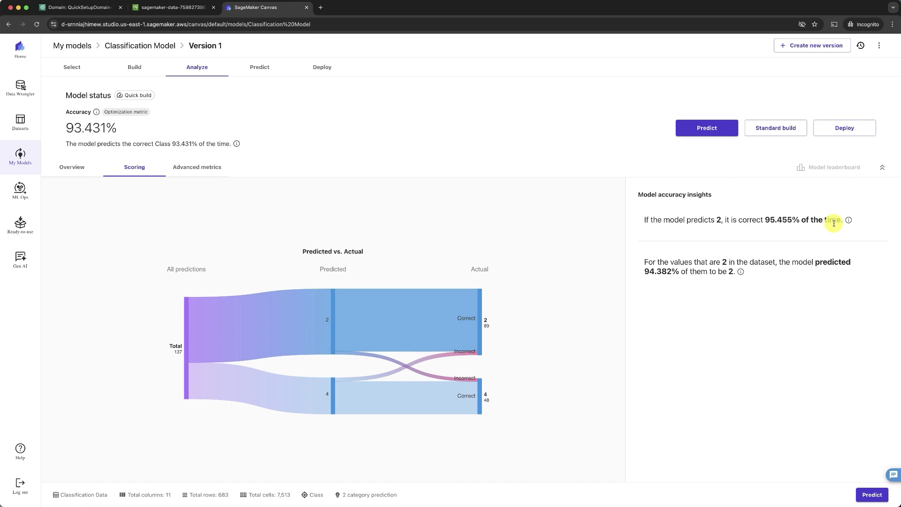
click(190, 168)
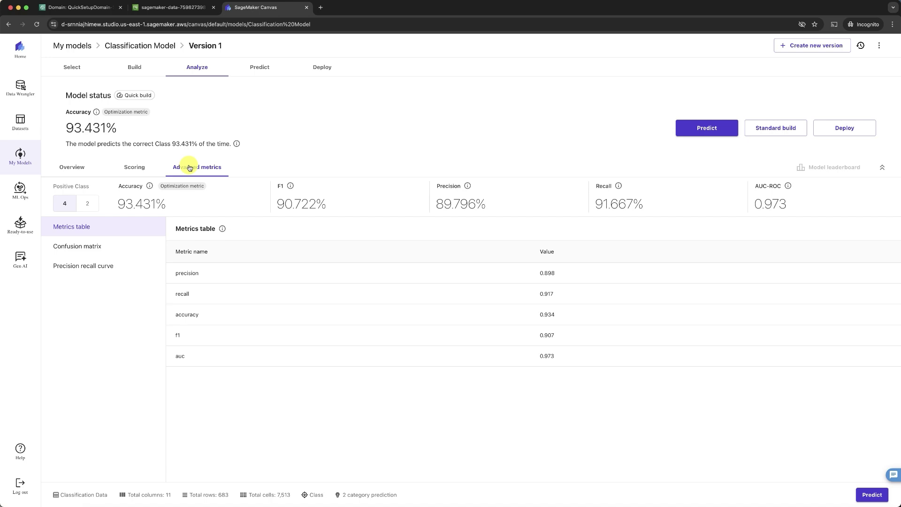
click(94, 246)
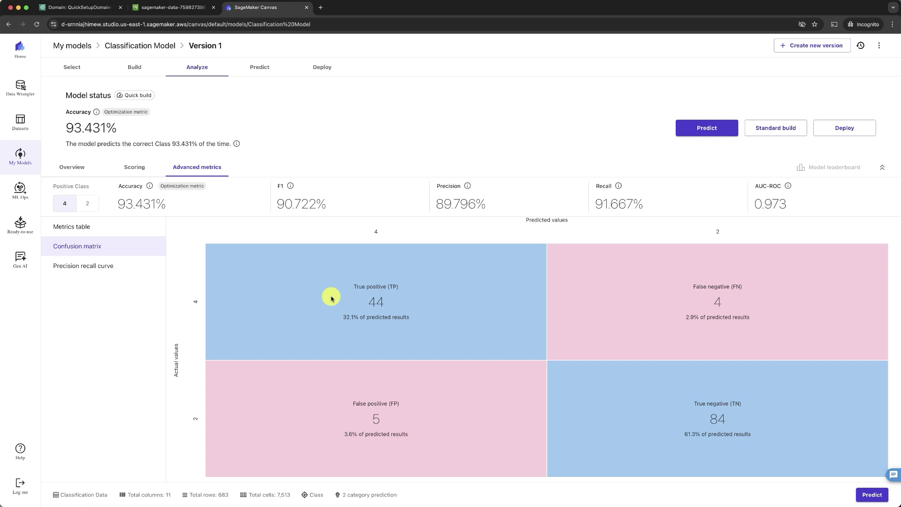
Open the model's prediction page and switch it to single prediction.
click(707, 128)
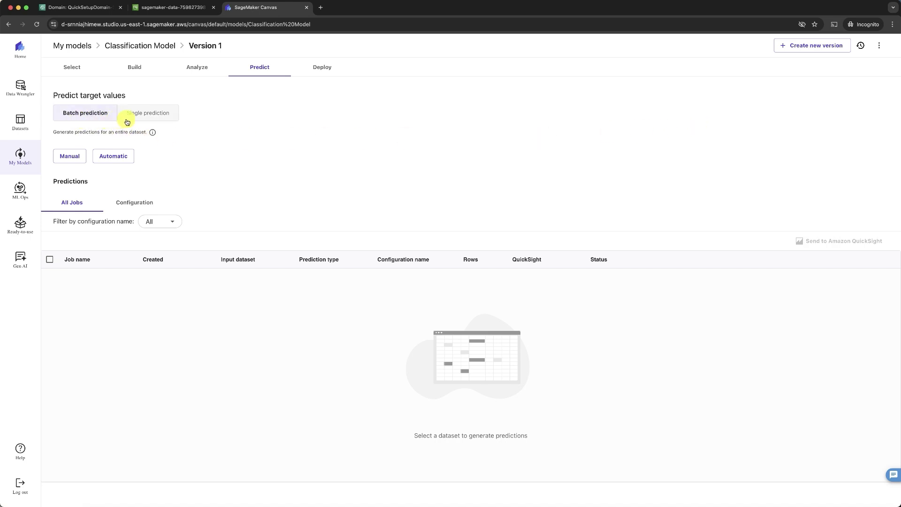
click(149, 117)
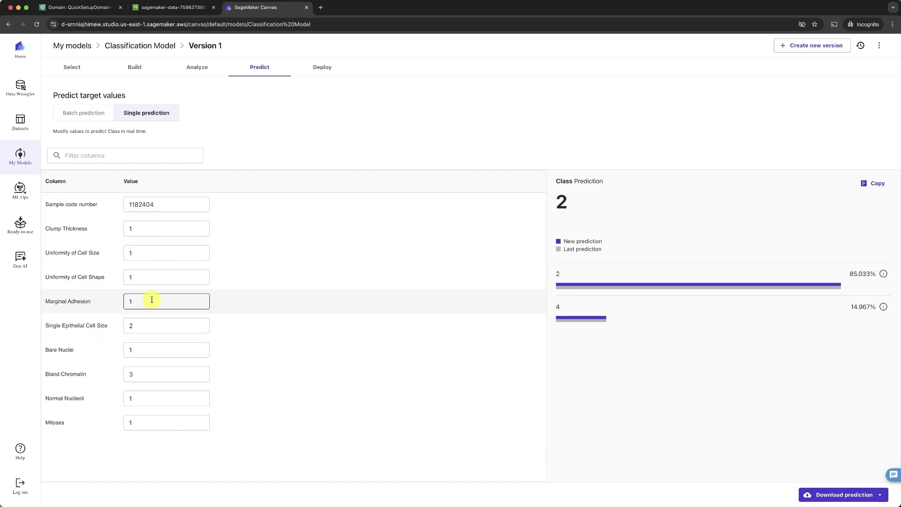
Set Uniformity of Cell Size to 3, Bare Nuclei to 4 and Mitoses to 2, and update the class prediction.
click(159, 253)
key(BackSpace)
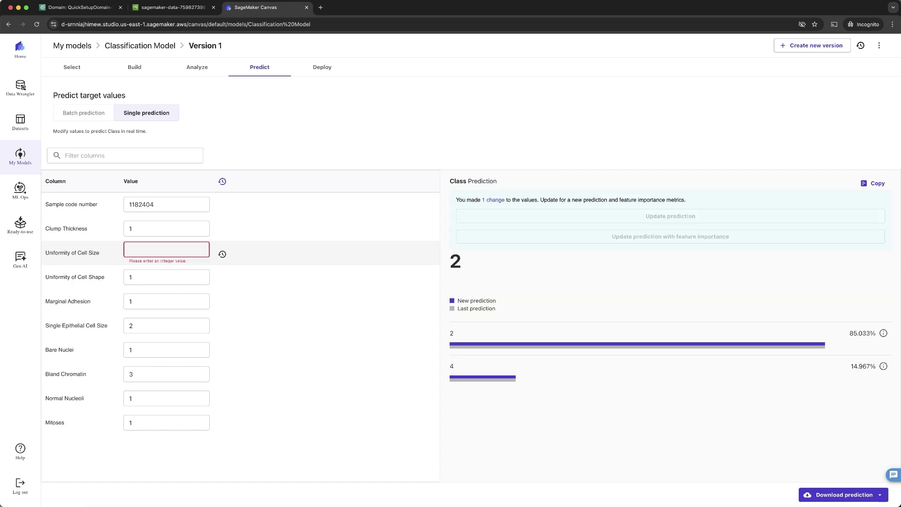
text(3)
click(167, 350)
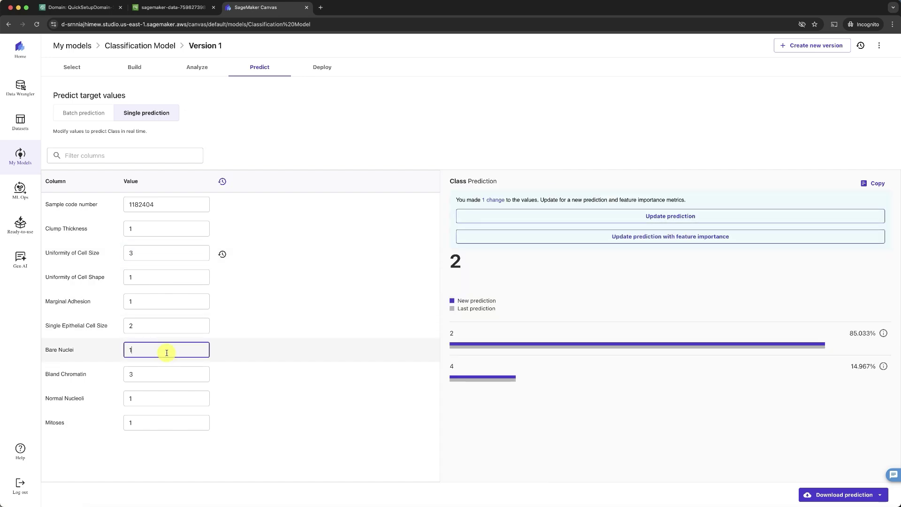
key(BackSpace)
text(4)
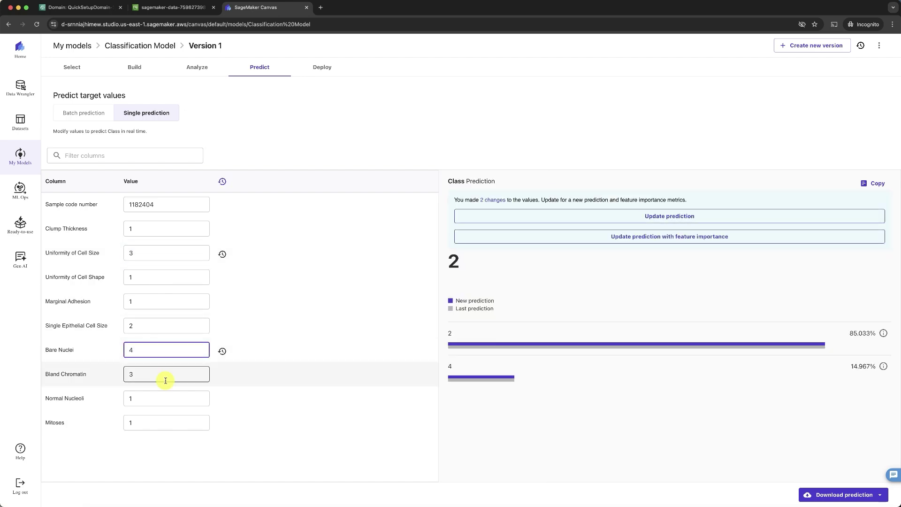
click(163, 423)
key(BackSpace)
text(2)
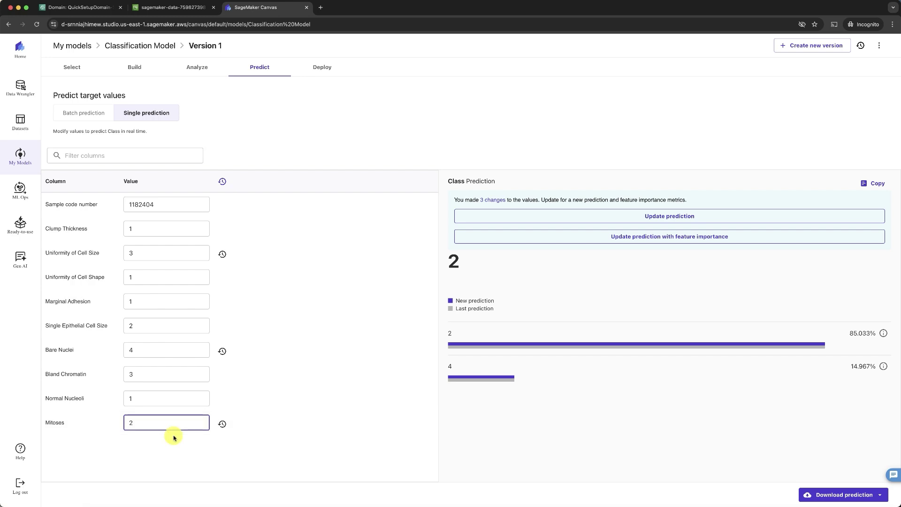
click(207, 448)
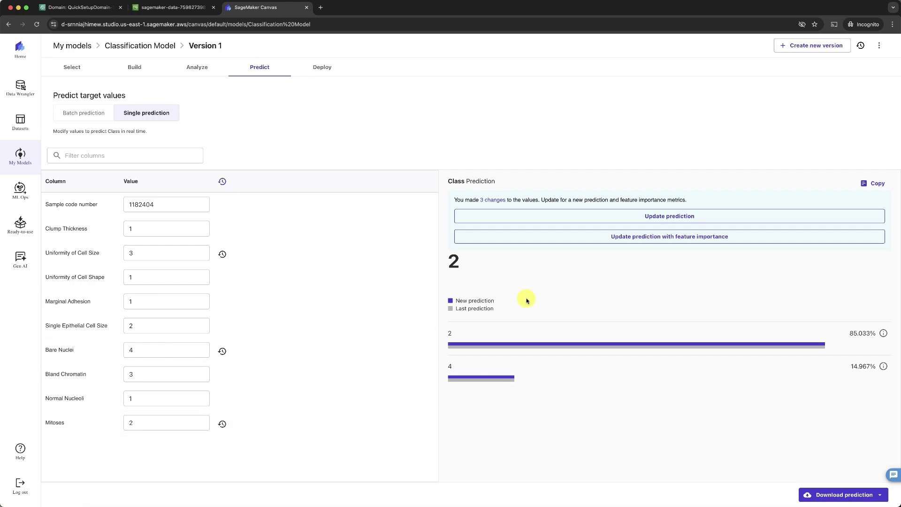
click(664, 216)
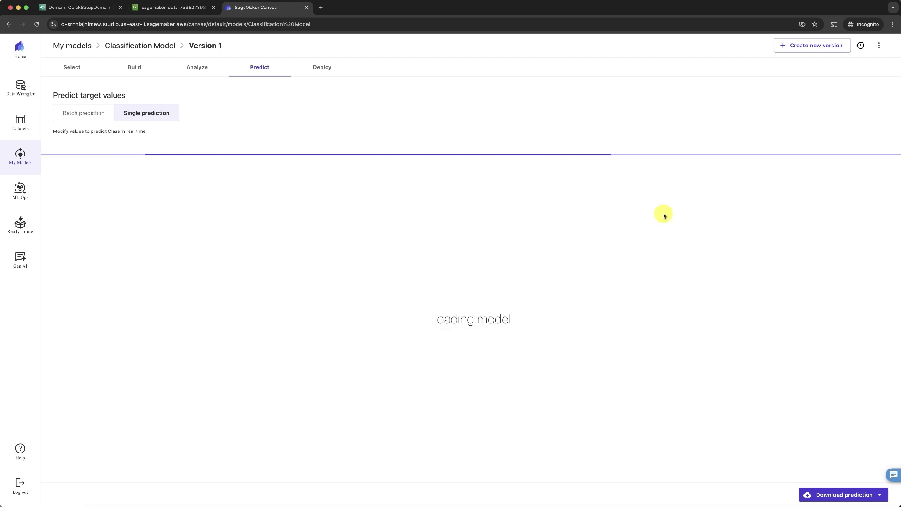